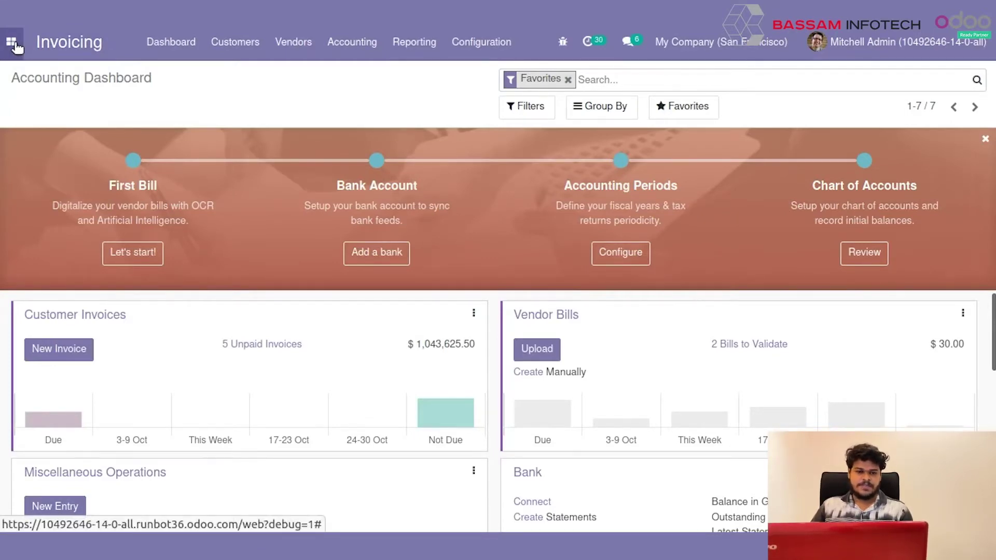
Open the Chart of Accounts from the Invoicing app's Configuration menu.
click(15, 46)
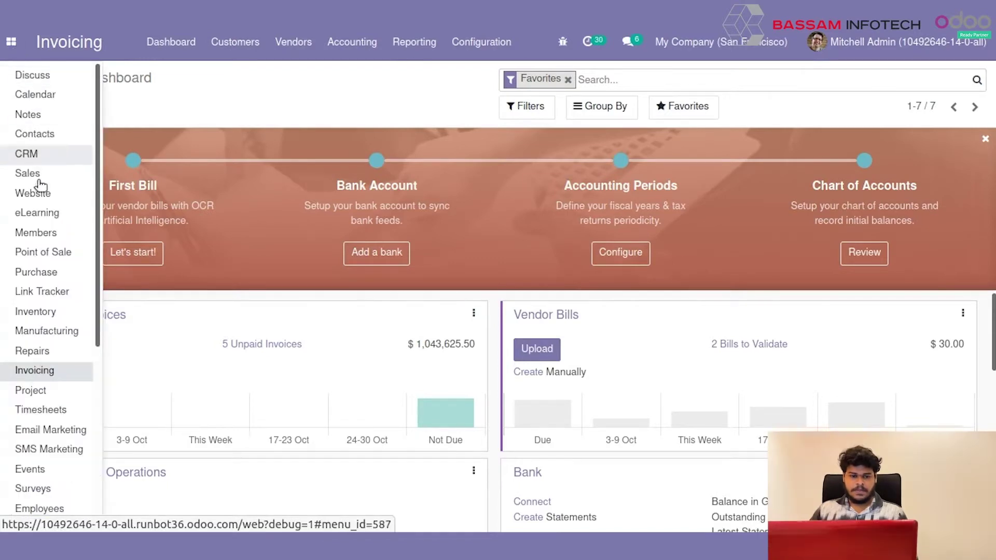
click(33, 373)
click(483, 45)
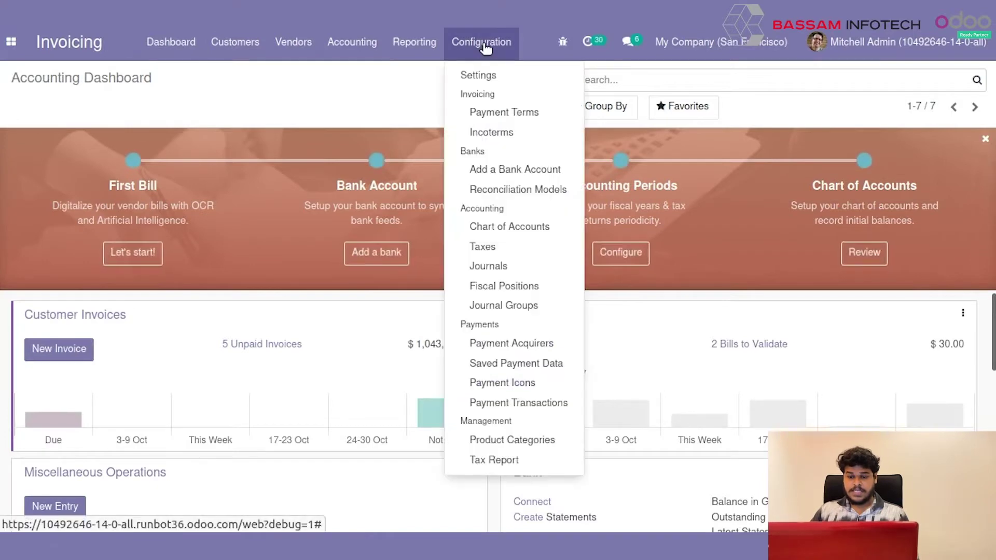
click(499, 228)
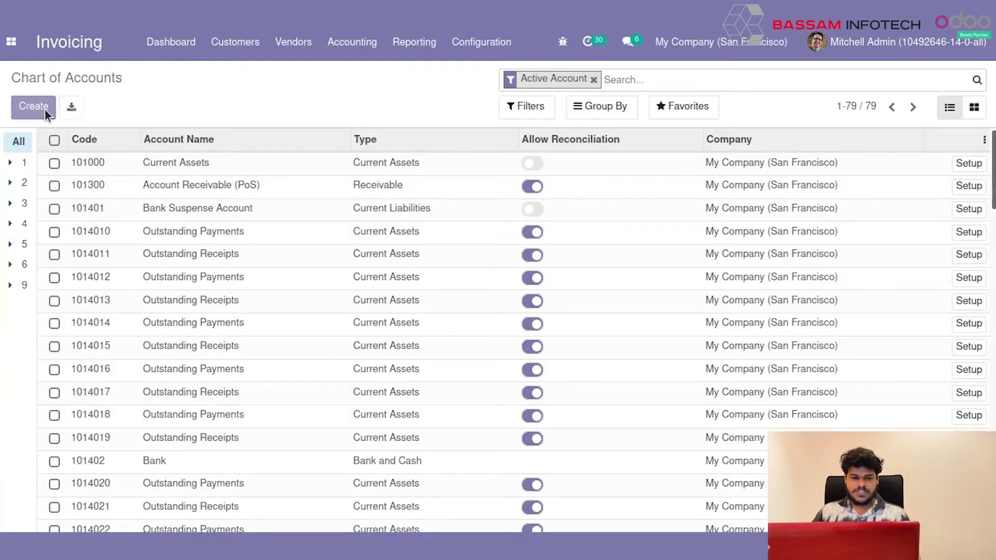
Create and save account 999888 'expense', type Expenses, with Allow Reconciliation on.
click(41, 106)
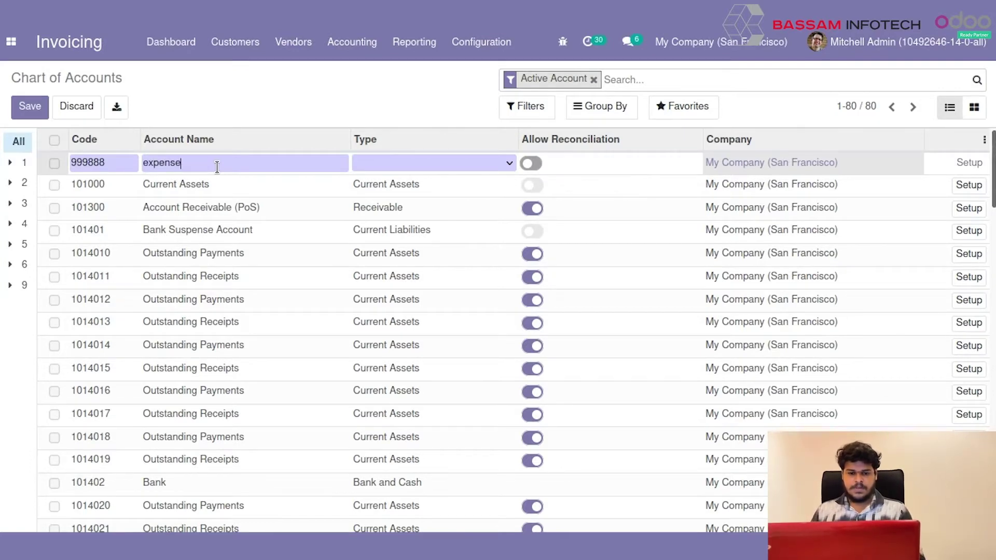
click(396, 162)
scroll(416, 259, down, 3)
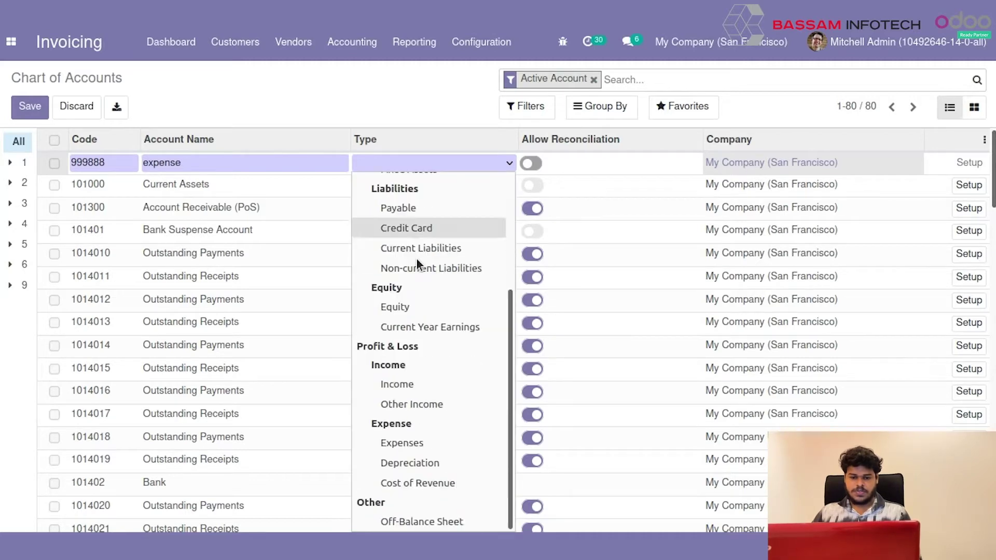
click(409, 442)
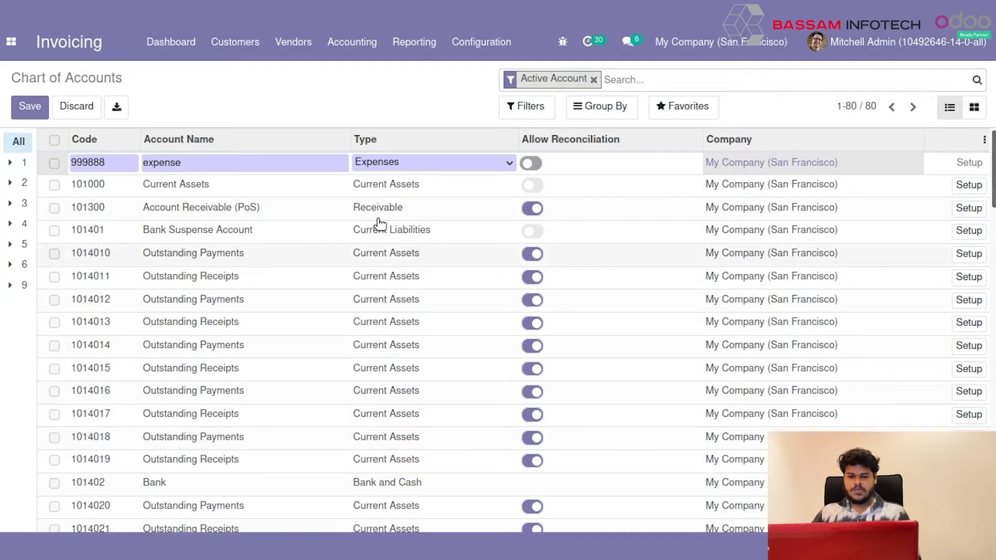
click(532, 165)
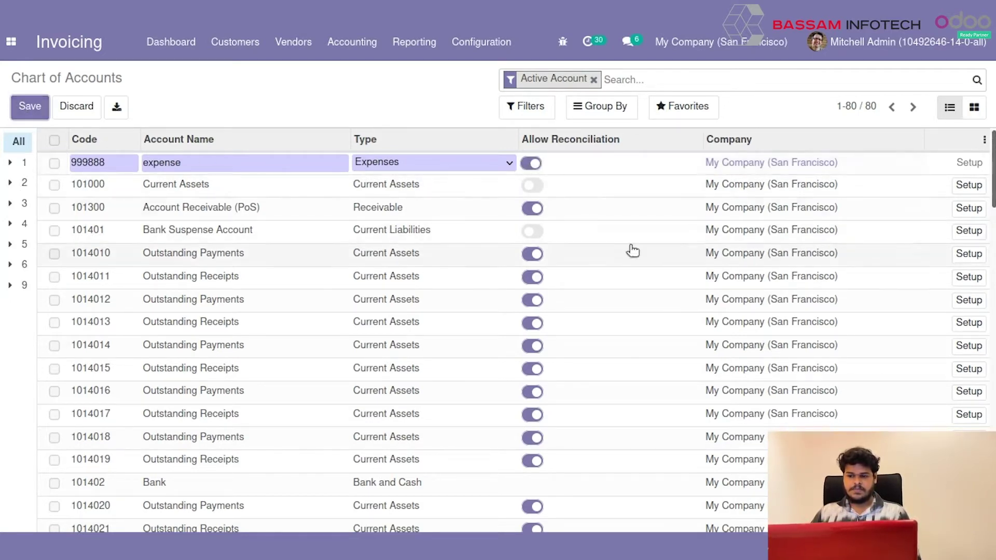
key(alt+s)
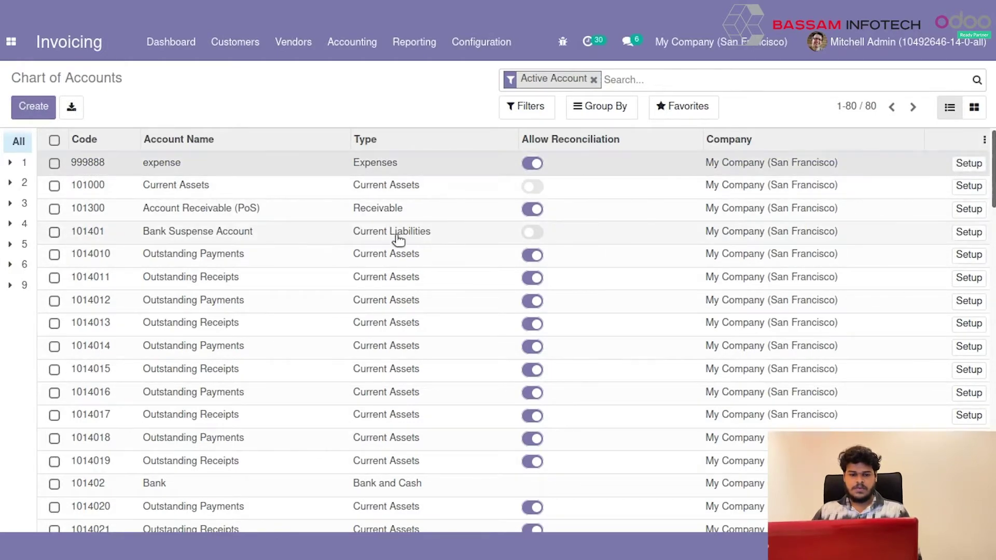
Copy the account code 999888 from the new account's details.
click(171, 167)
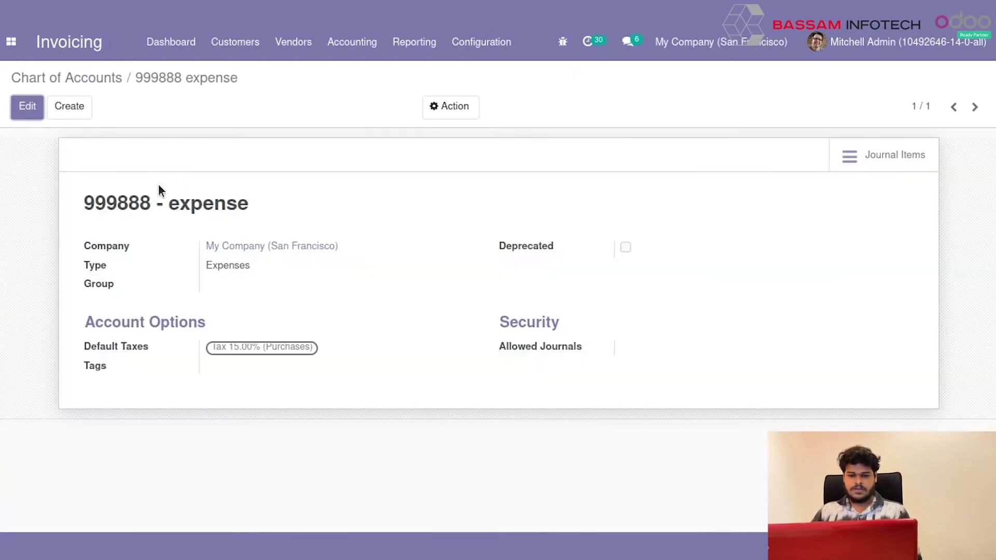
double_click(127, 197)
right_click(127, 197)
click(156, 210)
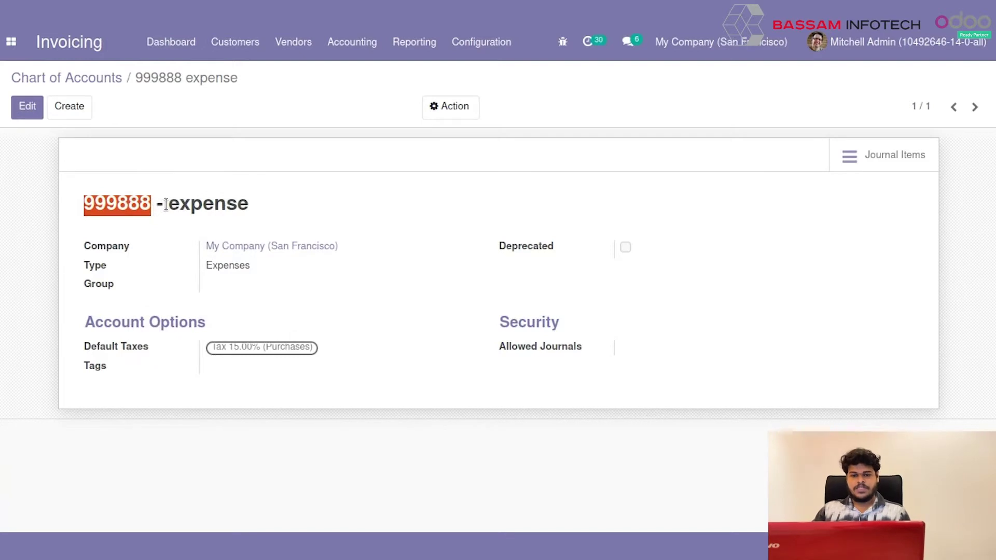
Set Acoustic Bloc Screens' expense account to 999888 expense and save the product.
click(286, 50)
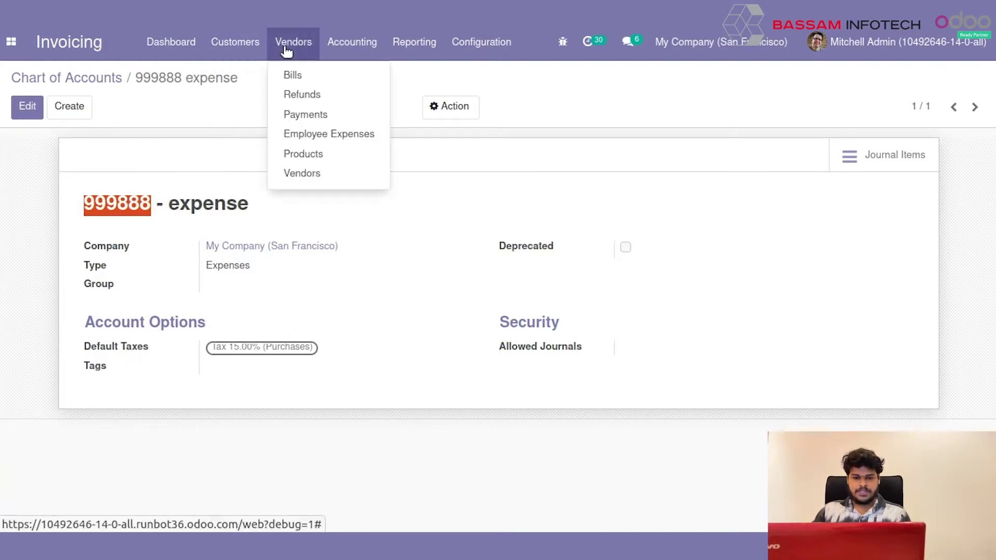
mouse_move(233, 49)
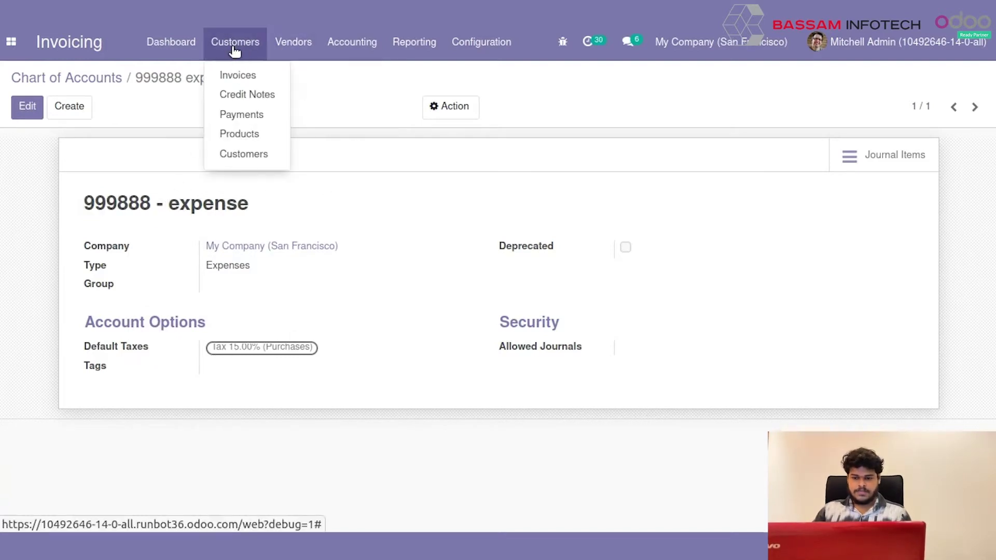
click(247, 135)
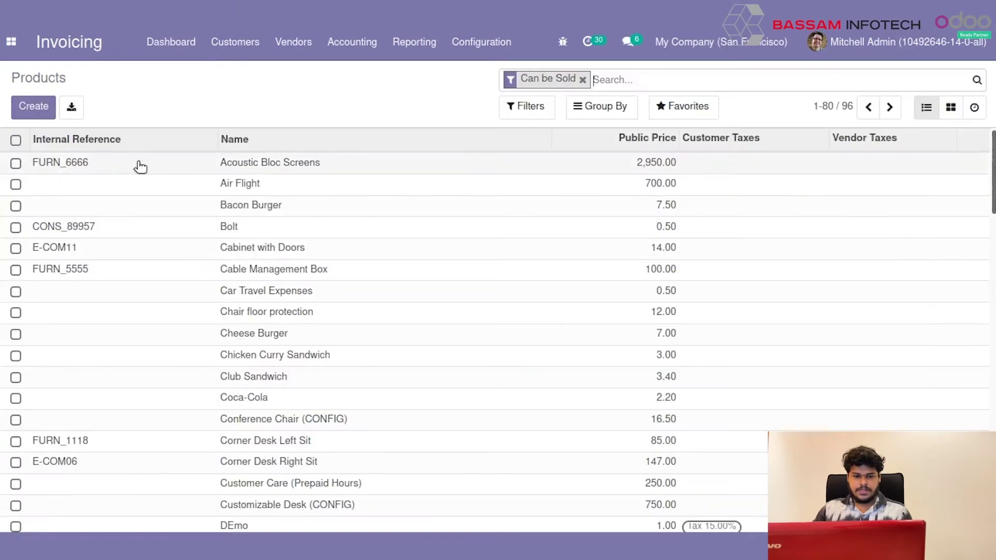
click(133, 164)
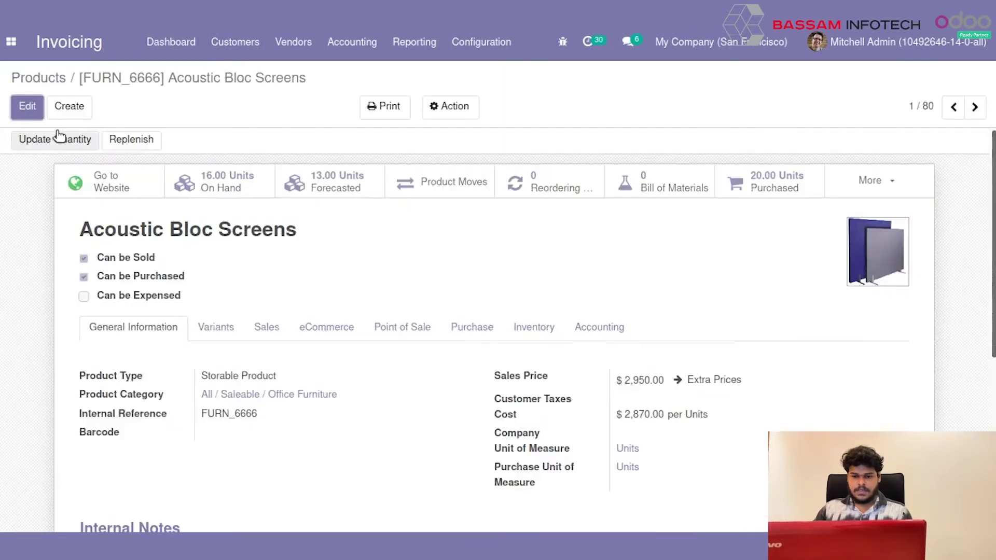
click(28, 107)
click(616, 347)
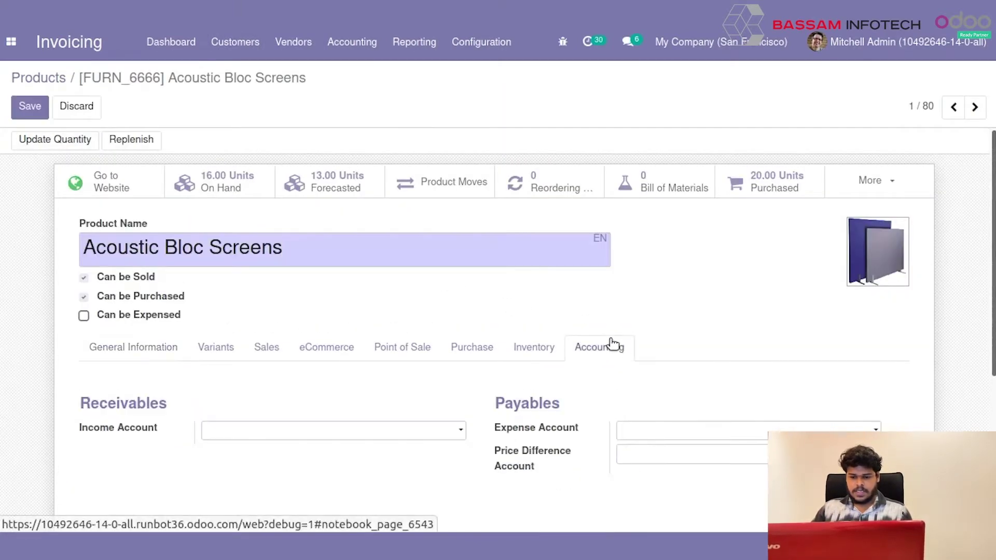
scroll(610, 339, down, 3)
click(634, 303)
right_click(634, 307)
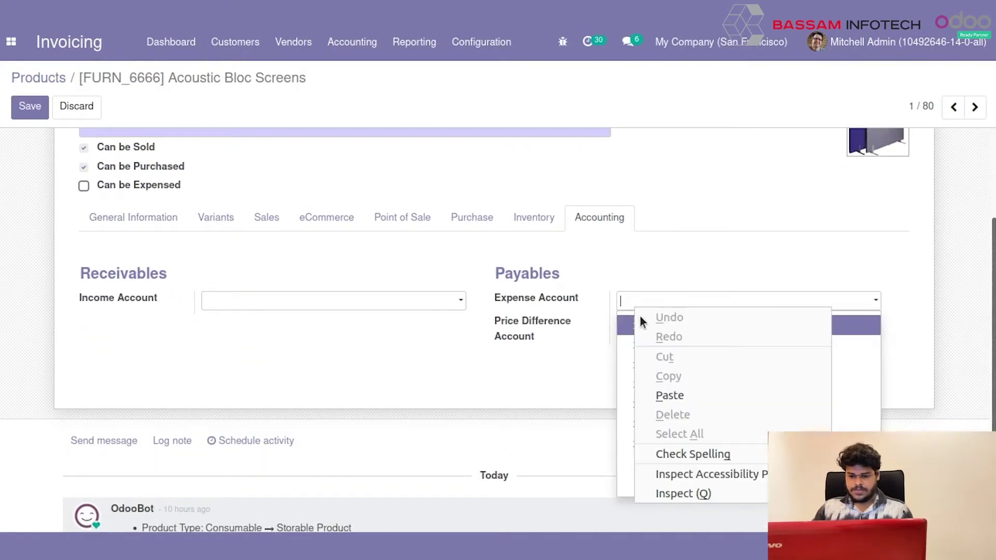
click(663, 398)
click(658, 325)
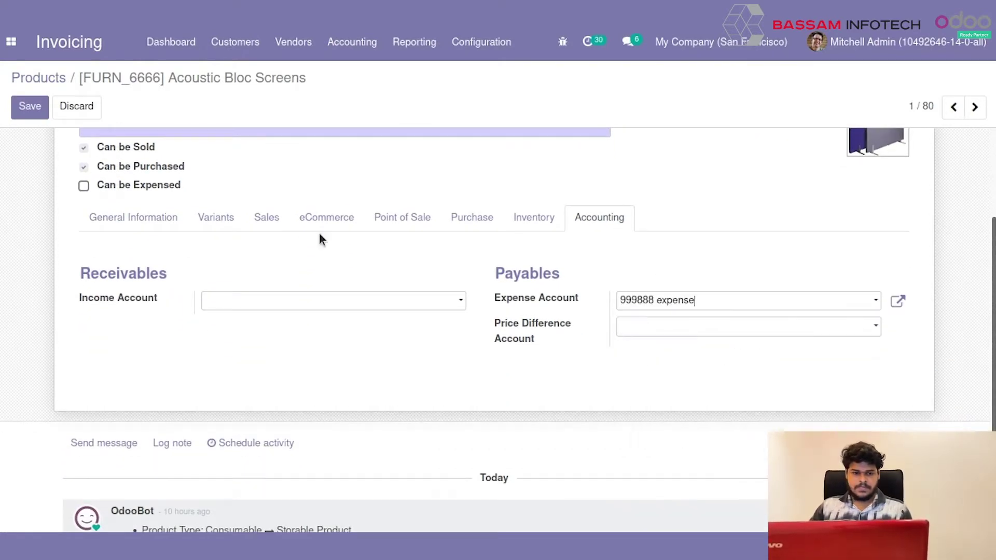
click(33, 121)
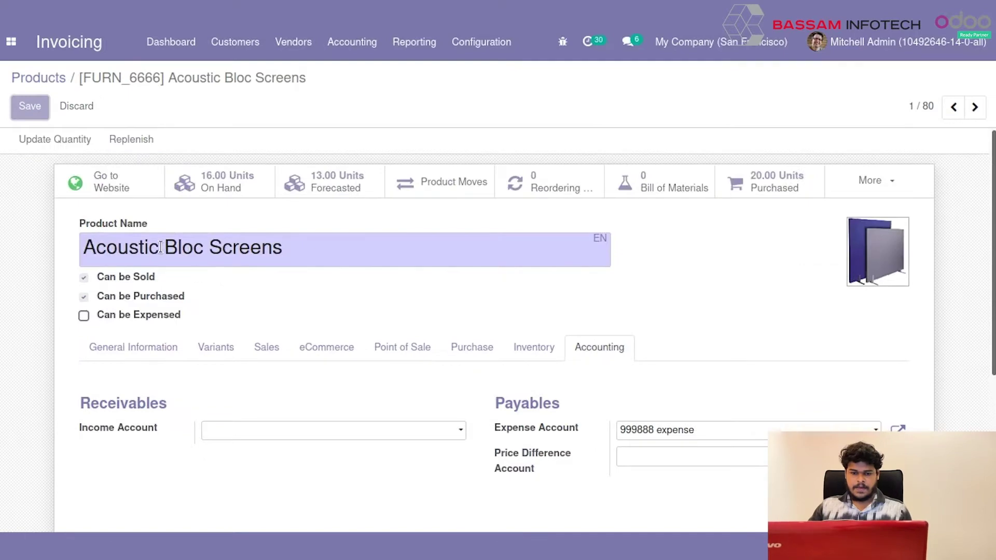
Copy the product name 'Acoustic Bloc Screens' and go to the vendor Bills list.
double_click(159, 248)
triple_click(158, 248)
right_click(197, 235)
click(208, 245)
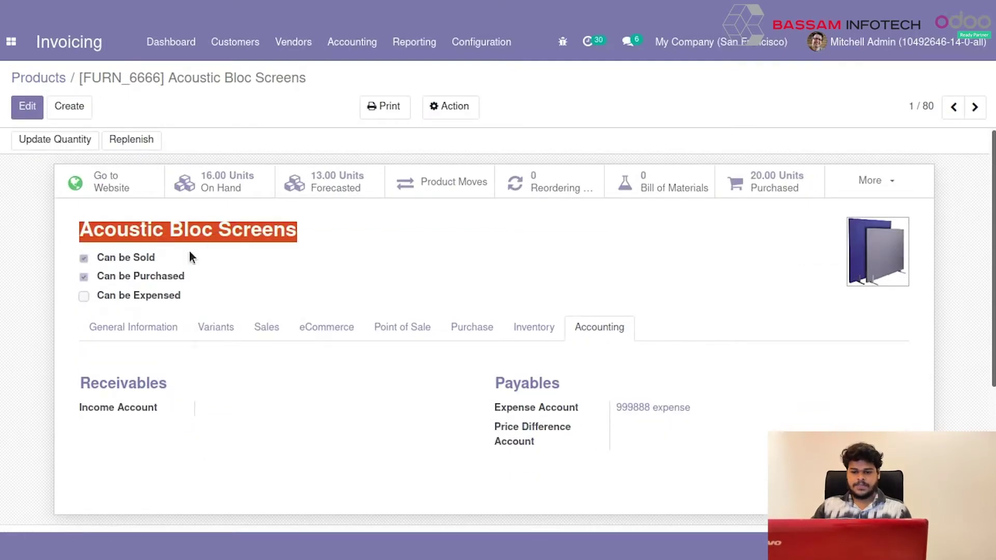
click(290, 42)
click(289, 75)
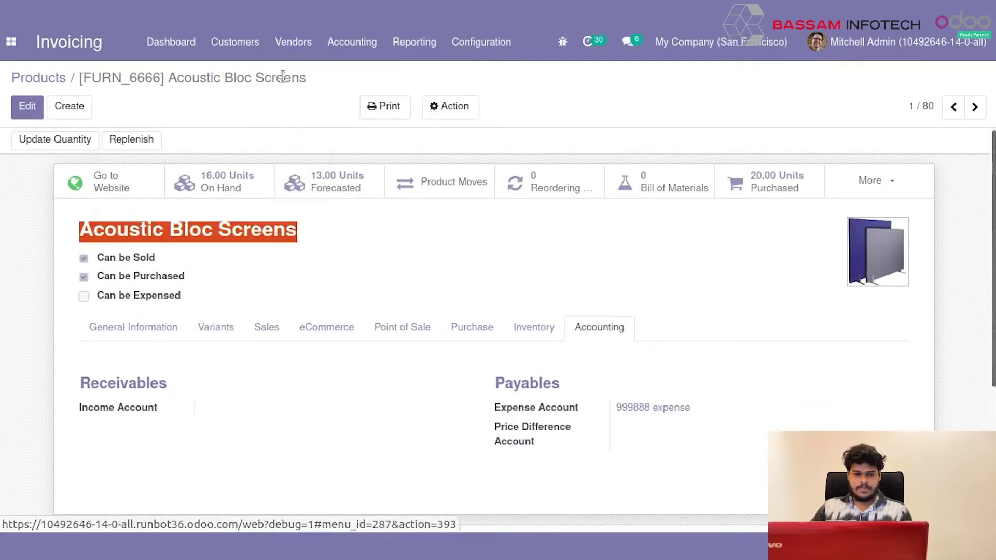
Start a vendor bill from Azure Interior dated 10/13/2021.
click(52, 109)
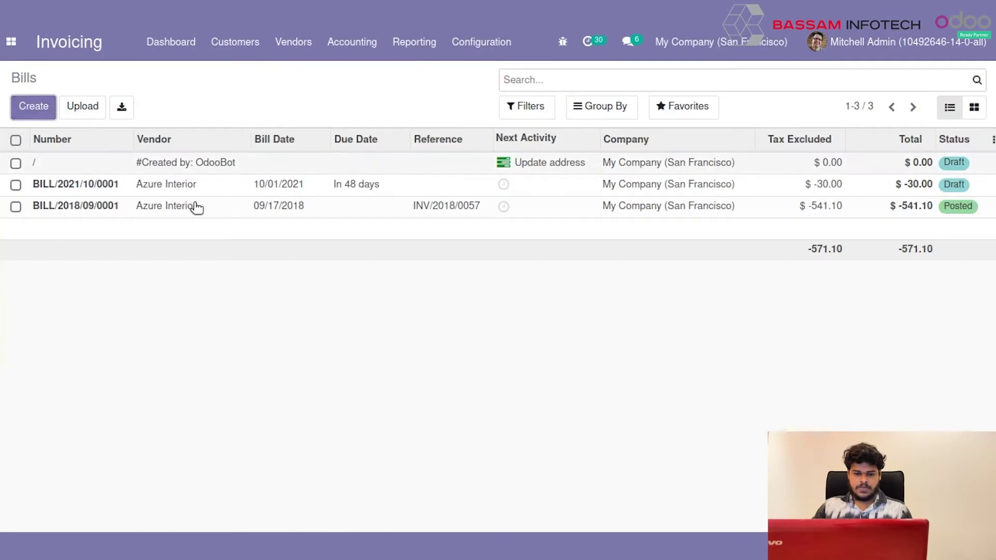
click(236, 256)
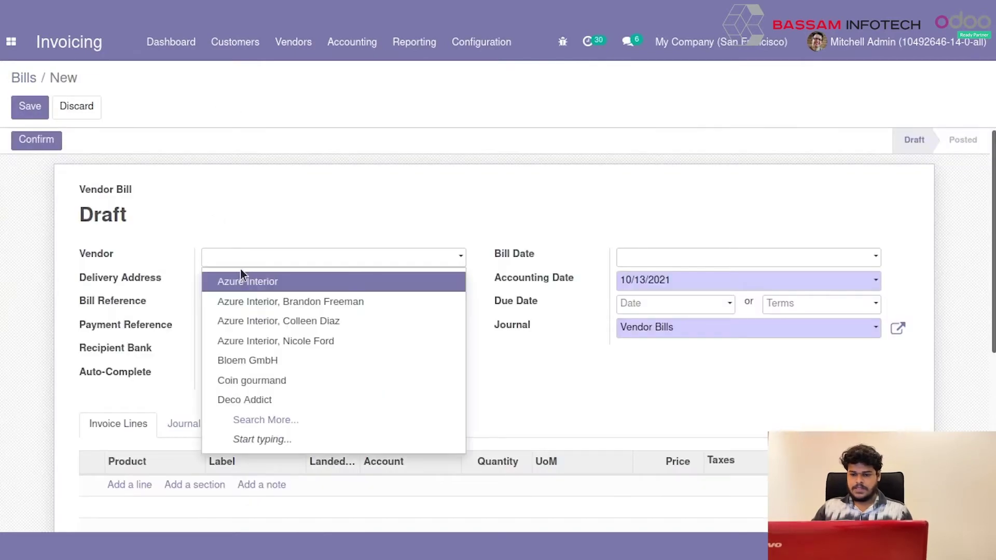
click(258, 321)
click(699, 262)
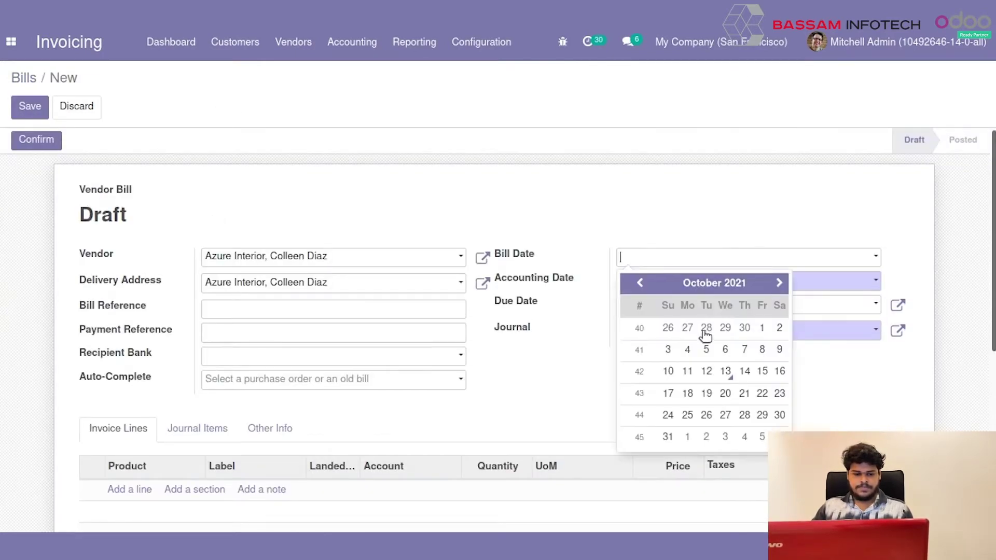
click(725, 370)
scroll(335, 357, down, 3)
Add an Acoustic Bloc Screens line charged to account 999888 expense.
click(129, 363)
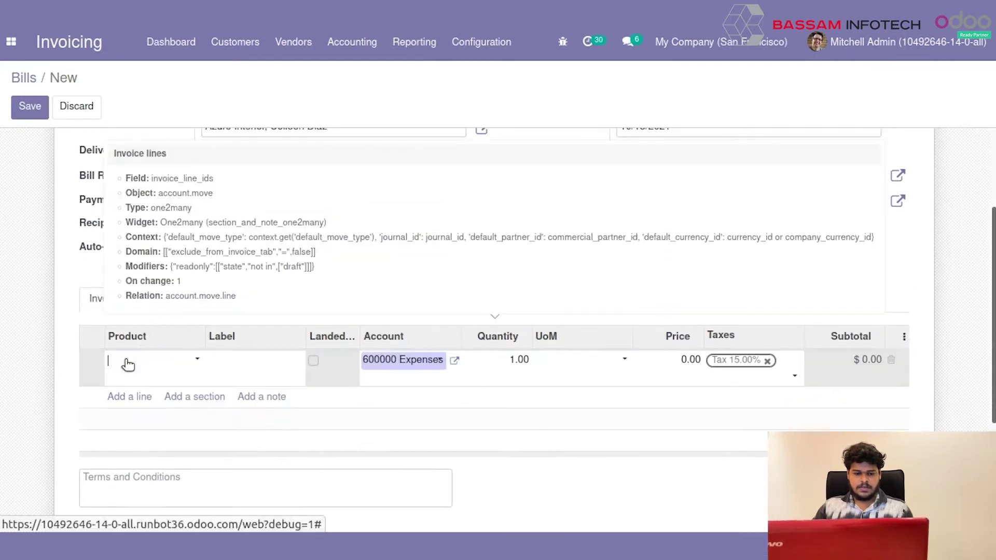
right_click(130, 359)
click(162, 250)
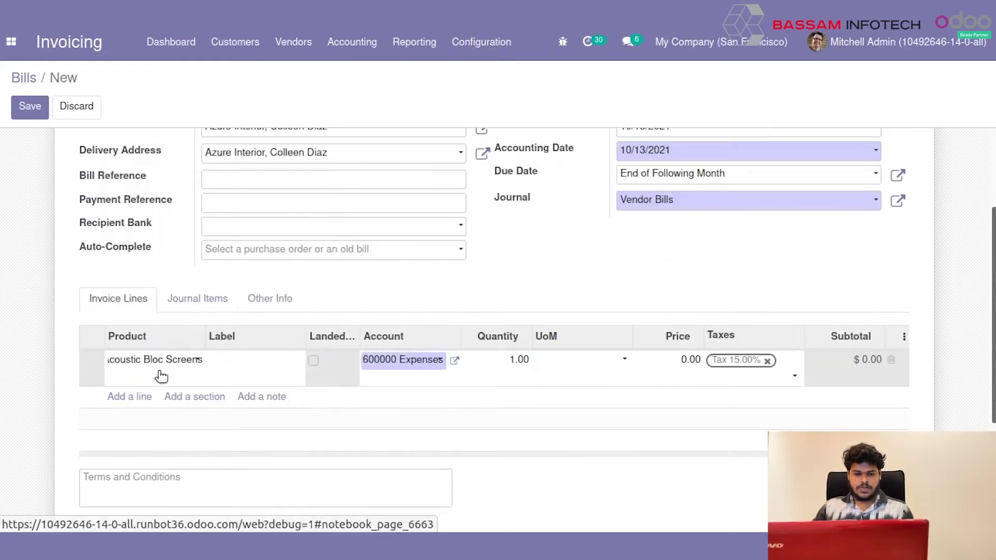
click(173, 383)
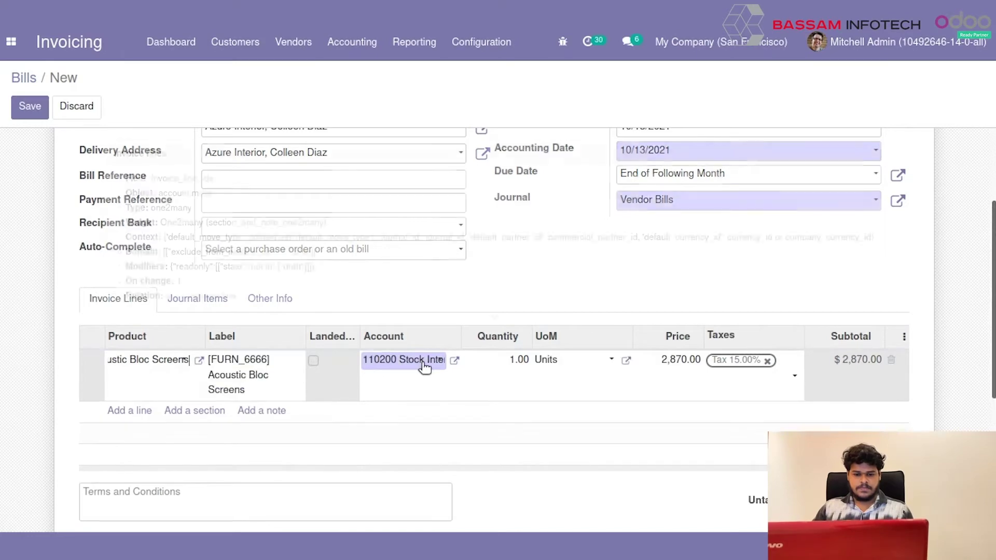
click(424, 364)
text(999)
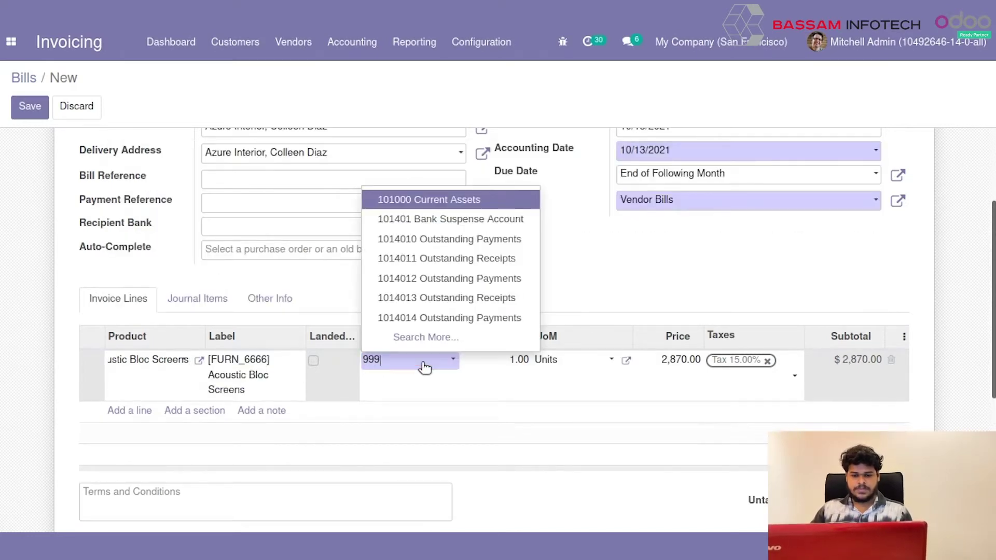
key(Escape)
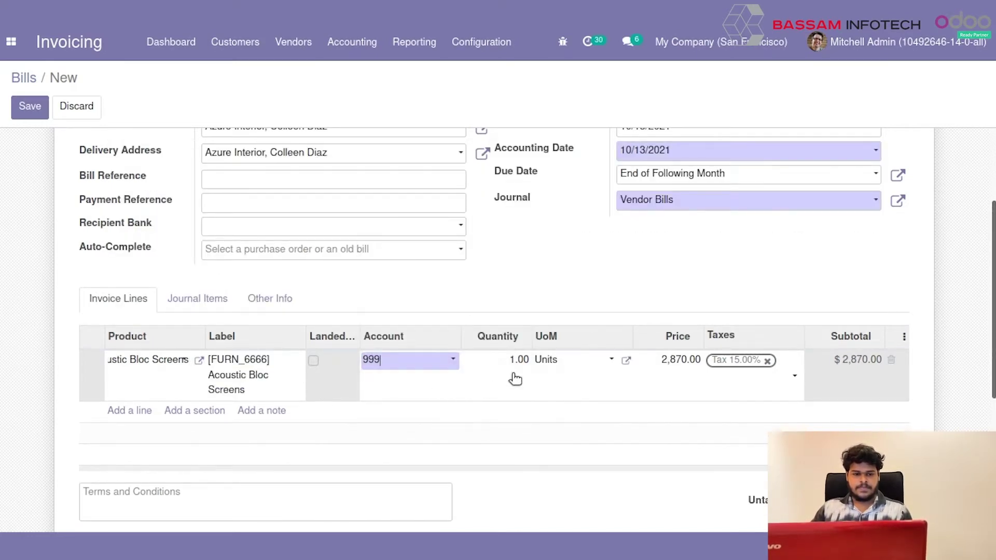
click(515, 378)
Save and post the bill as BILL/2021/10/0002, then review its journal items.
scroll(65, 146, up, 1)
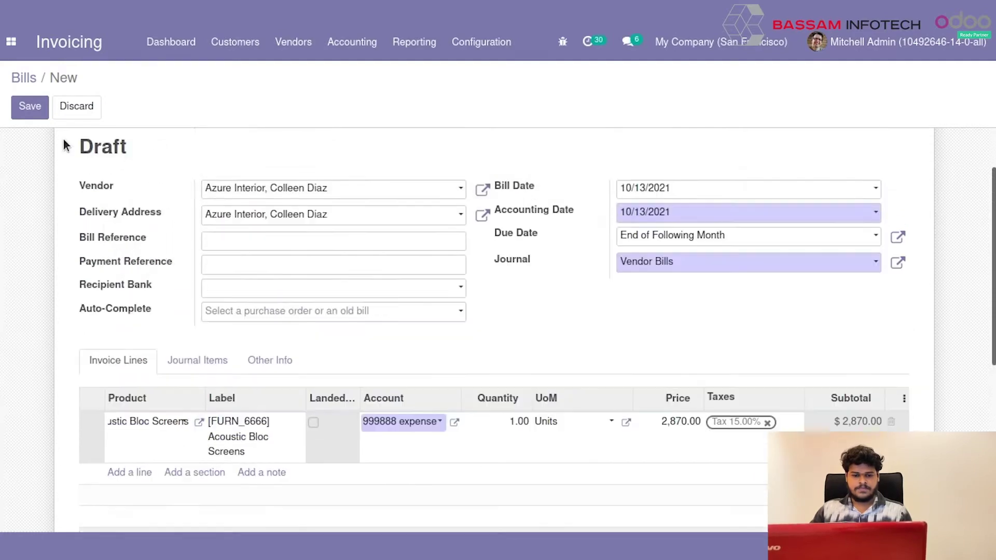
click(30, 106)
click(31, 138)
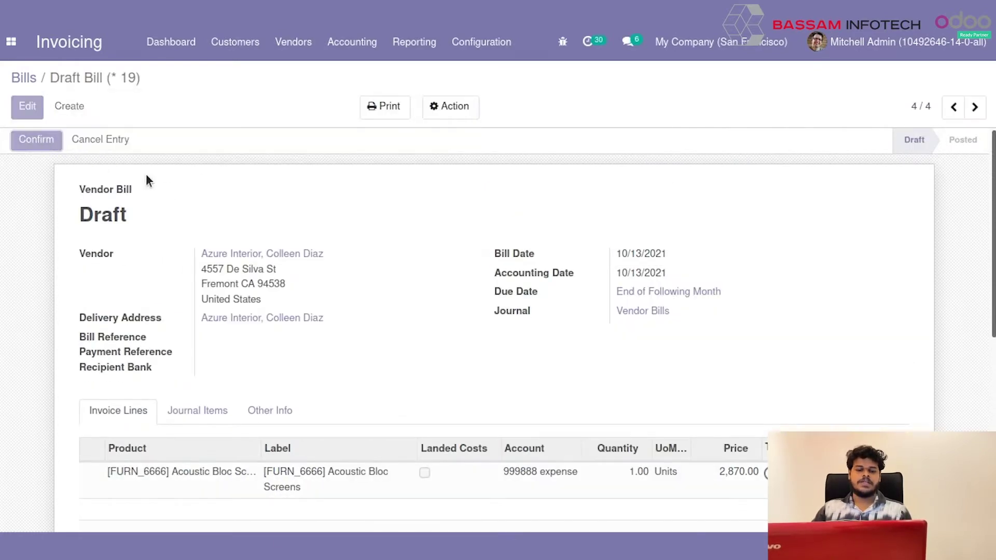
click(202, 412)
scroll(202, 351, down, 3)
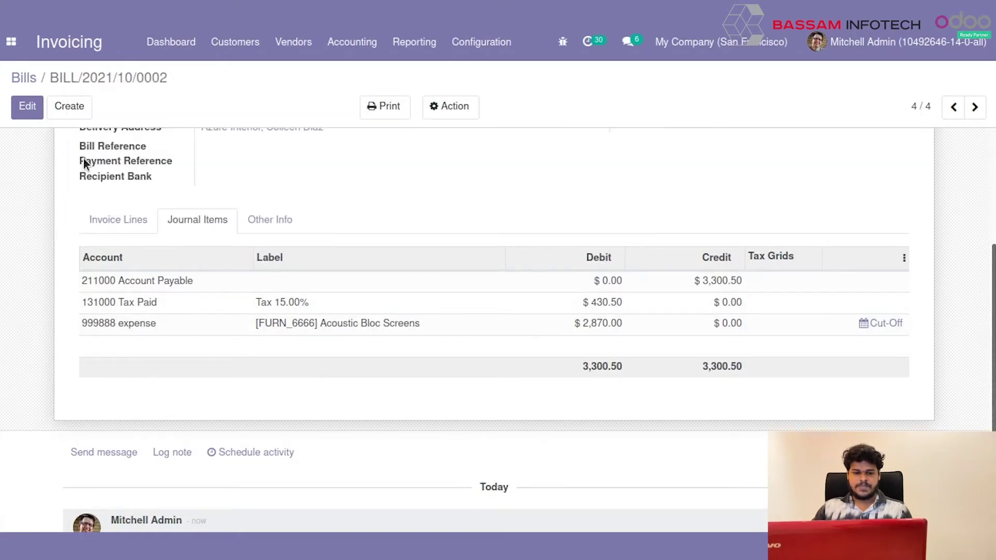
Look over the journal items of bill BILL/2021/10/0002 before returning to the dashboard.
mouse_move(83, 162)
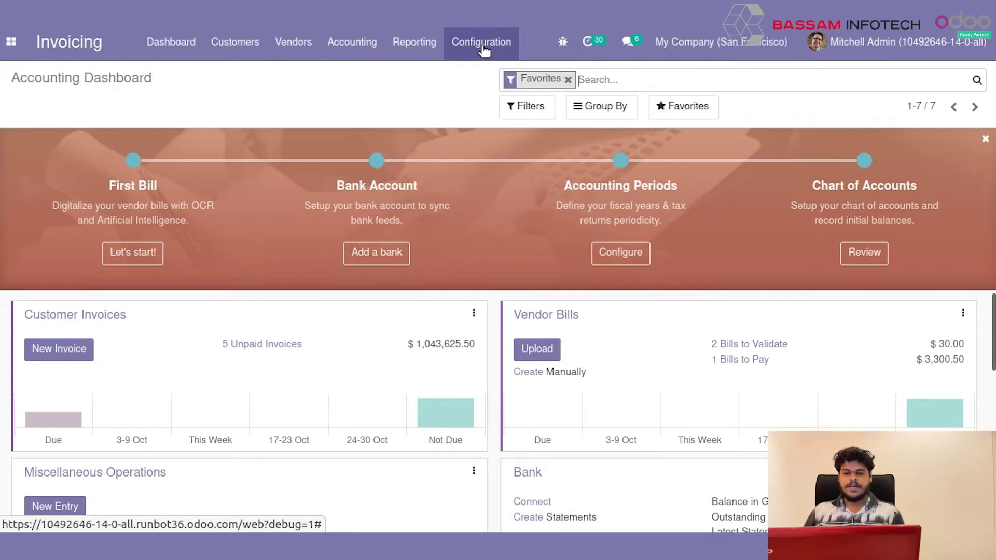
Tick Analytic Accounting under Analytics in the Invoicing settings and save.
click(484, 48)
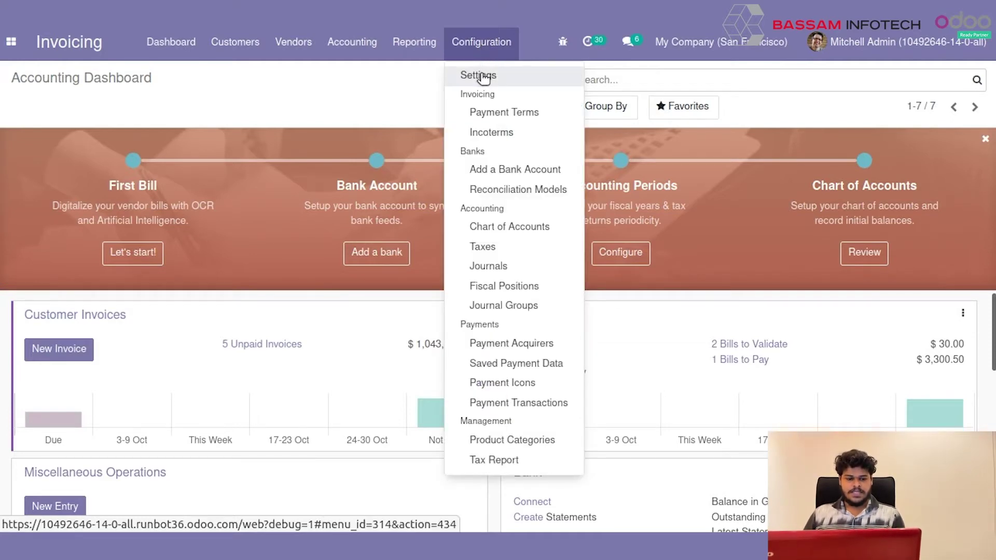
key(Escape)
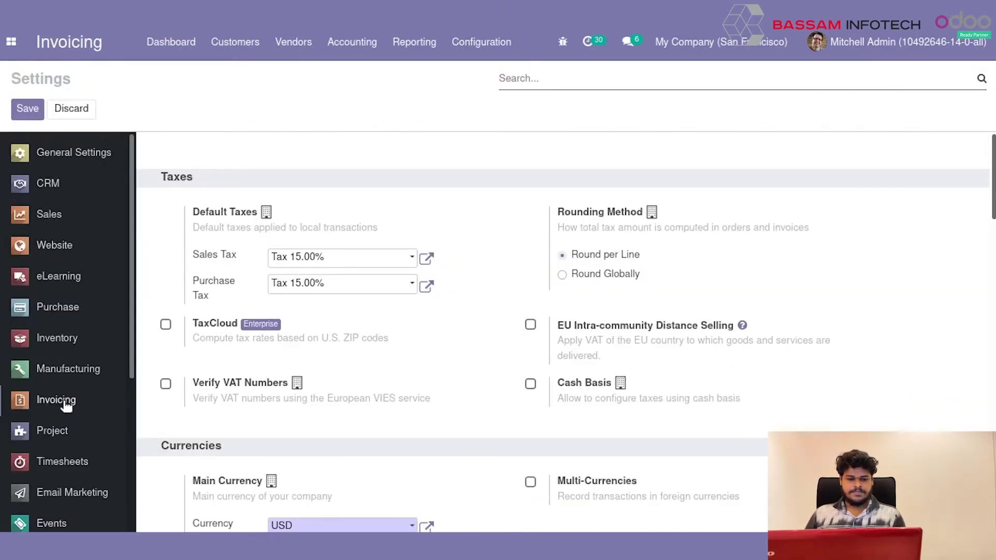
scroll(423, 350, down, 15)
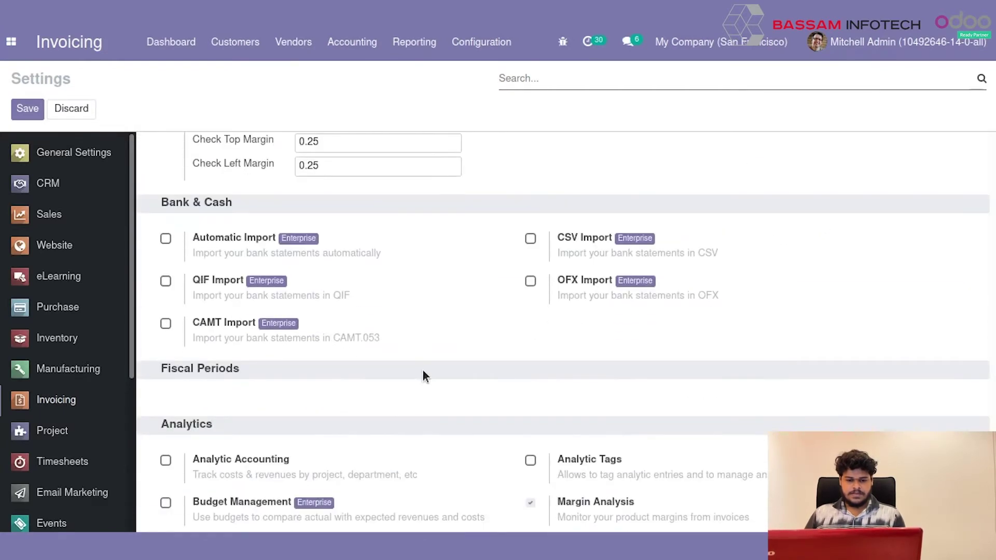
click(166, 461)
click(27, 108)
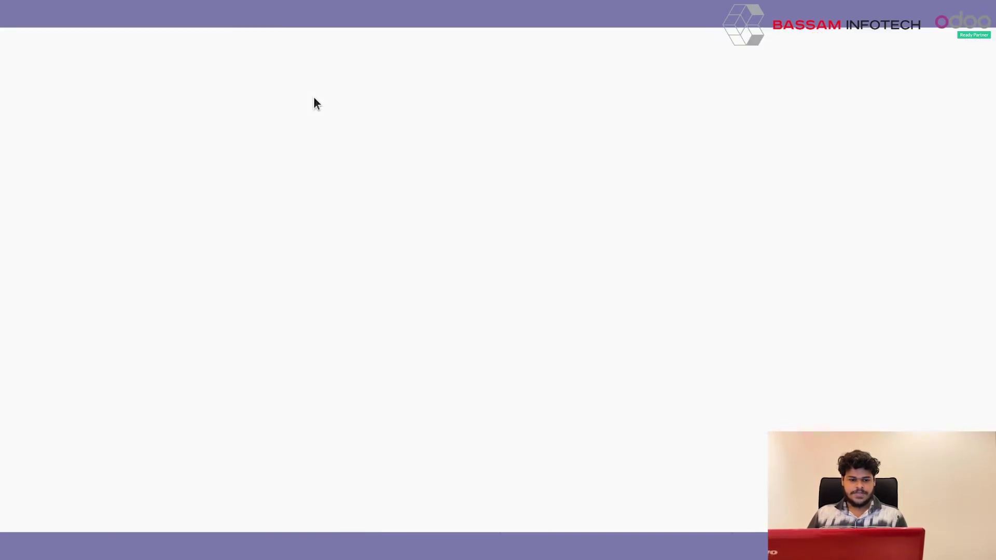
Open the Analytic Accounts list from the Invoicing Configuration menu.
click(10, 42)
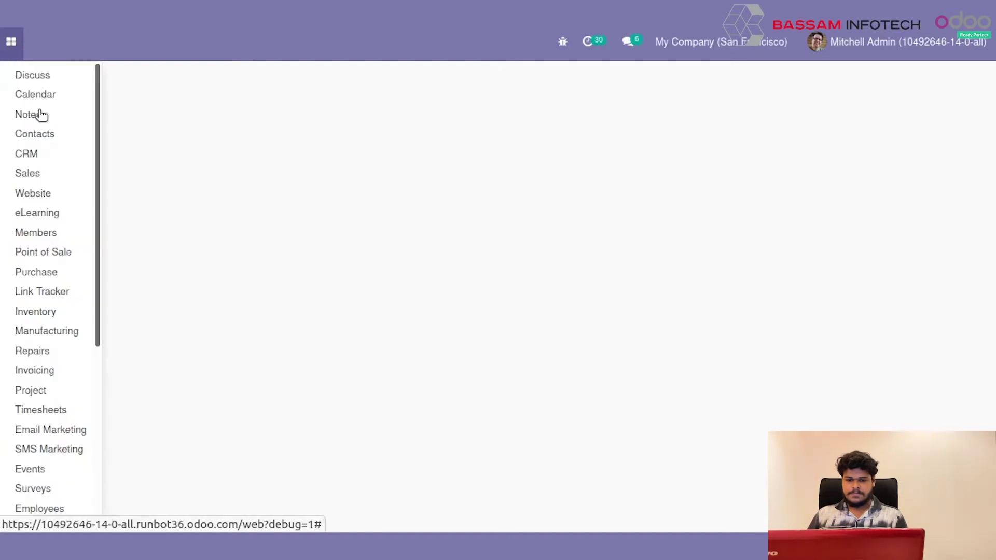
click(37, 370)
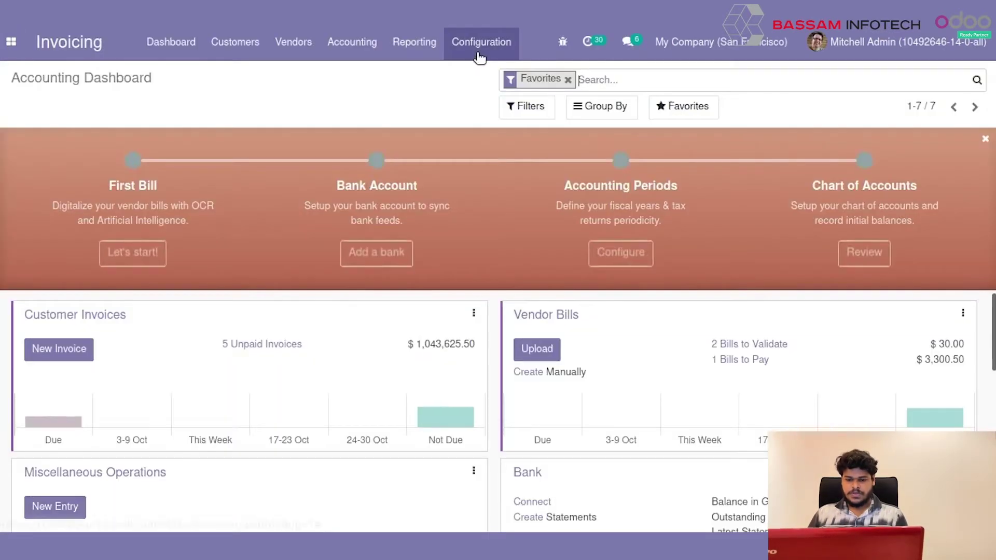
click(481, 41)
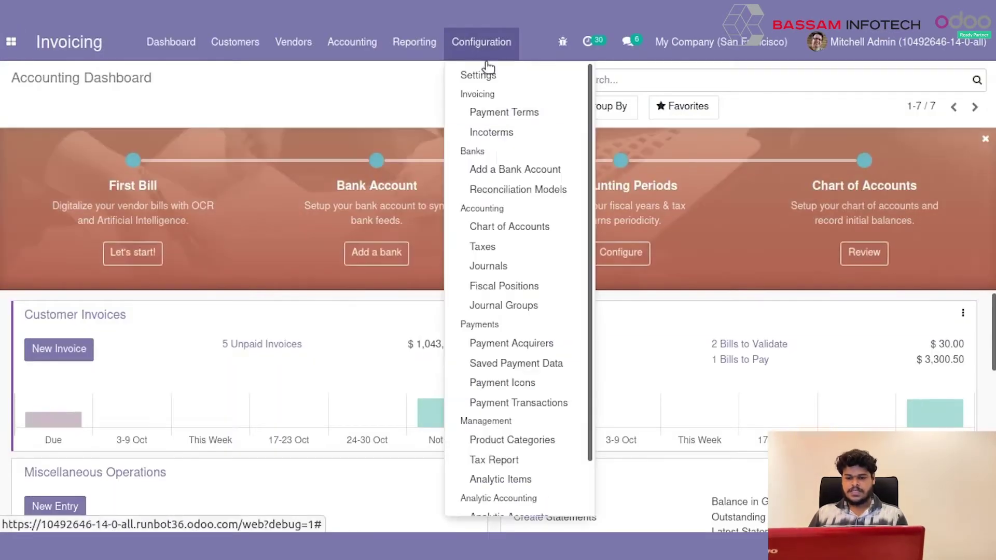
scroll(523, 374, down, 1)
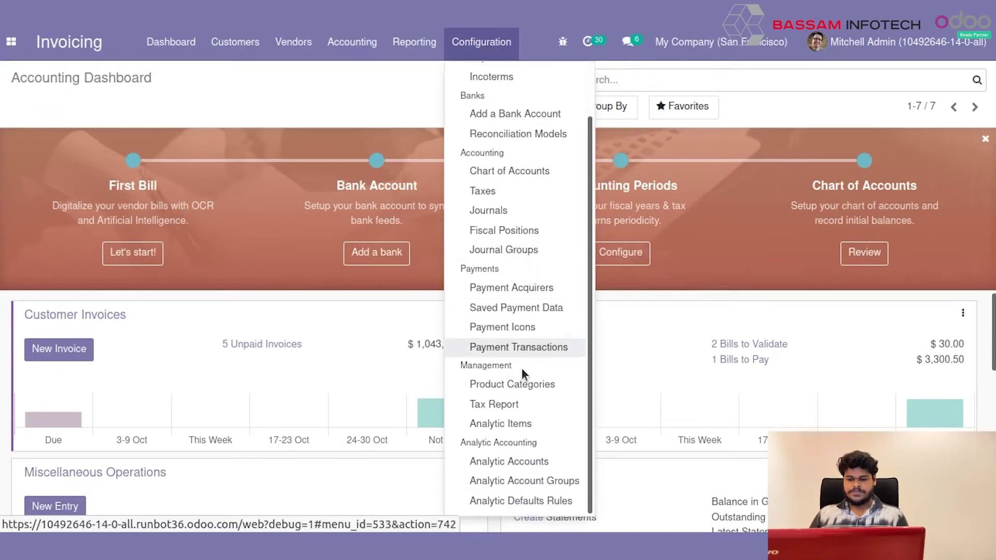
click(507, 461)
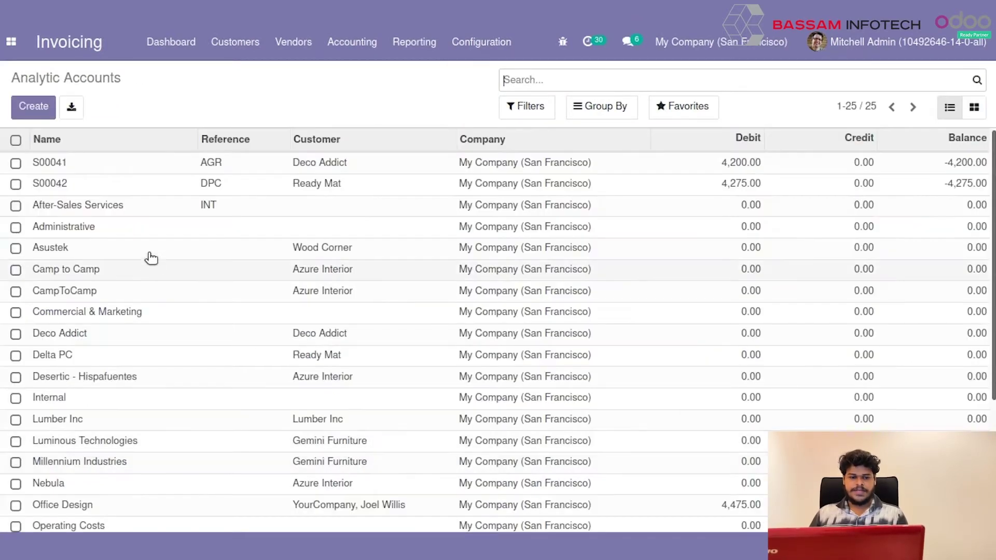
Save analytic account 'new' in group Projects for Azure Interior, then go to vendor Bills.
click(34, 111)
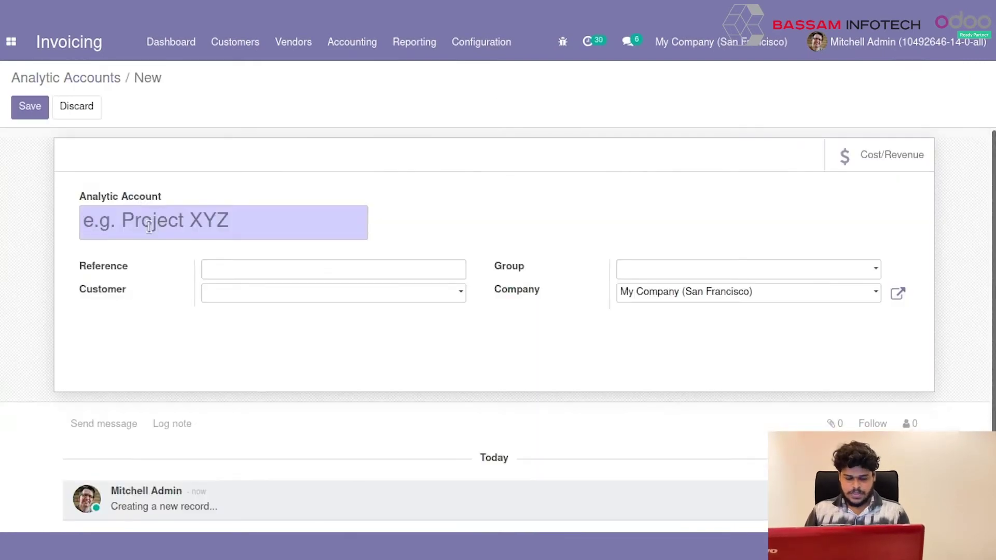
text(new)
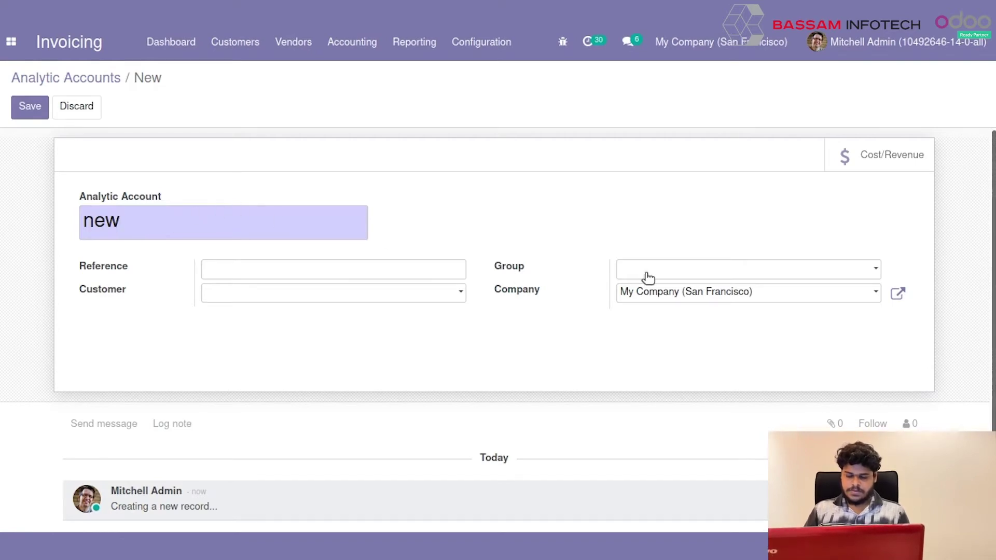
double_click(125, 234)
right_click(107, 223)
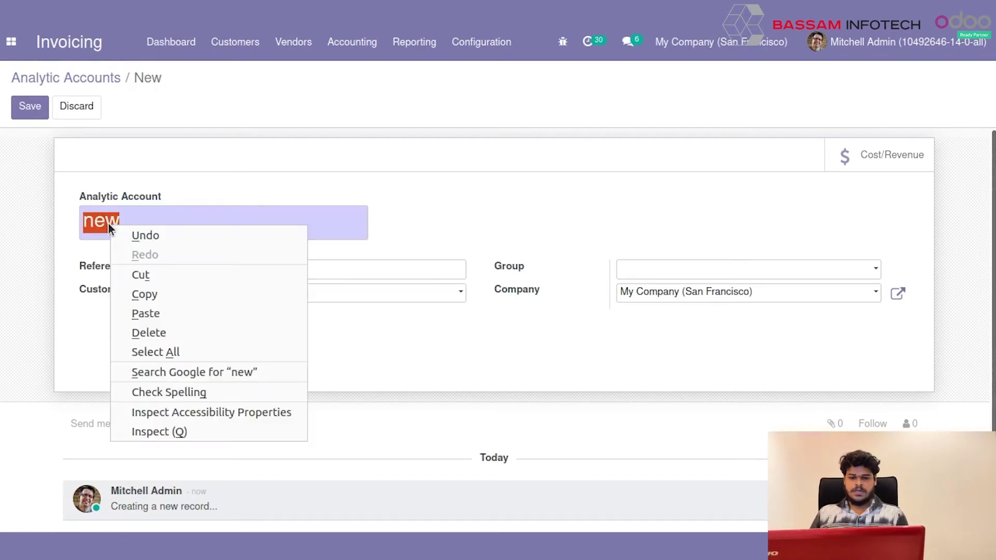
click(149, 292)
click(655, 270)
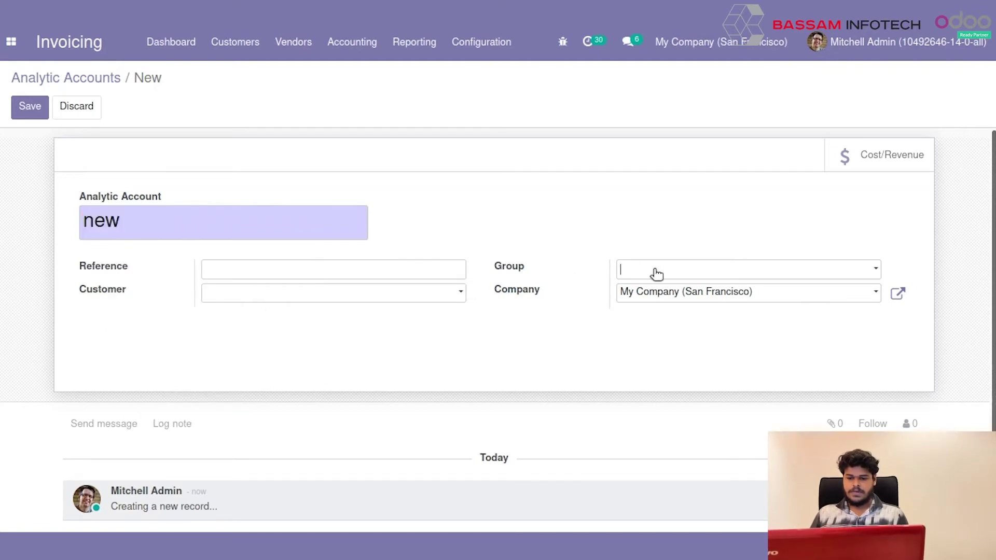
click(656, 300)
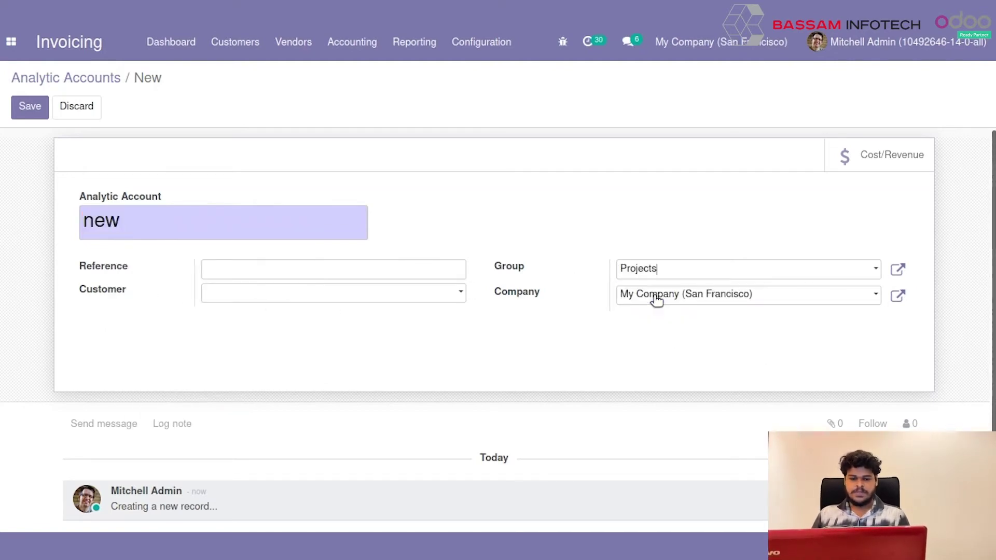
click(247, 300)
click(243, 314)
click(29, 107)
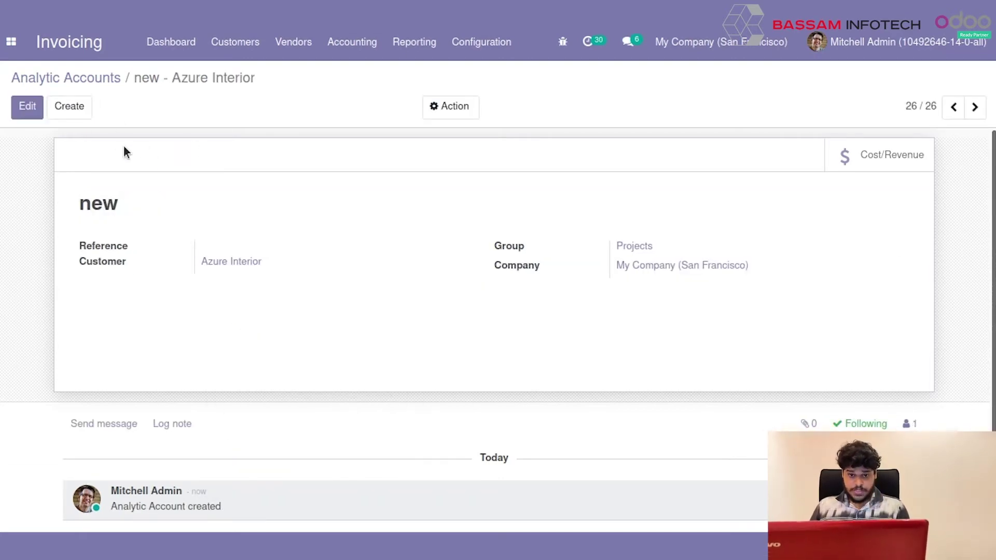
click(292, 44)
click(288, 77)
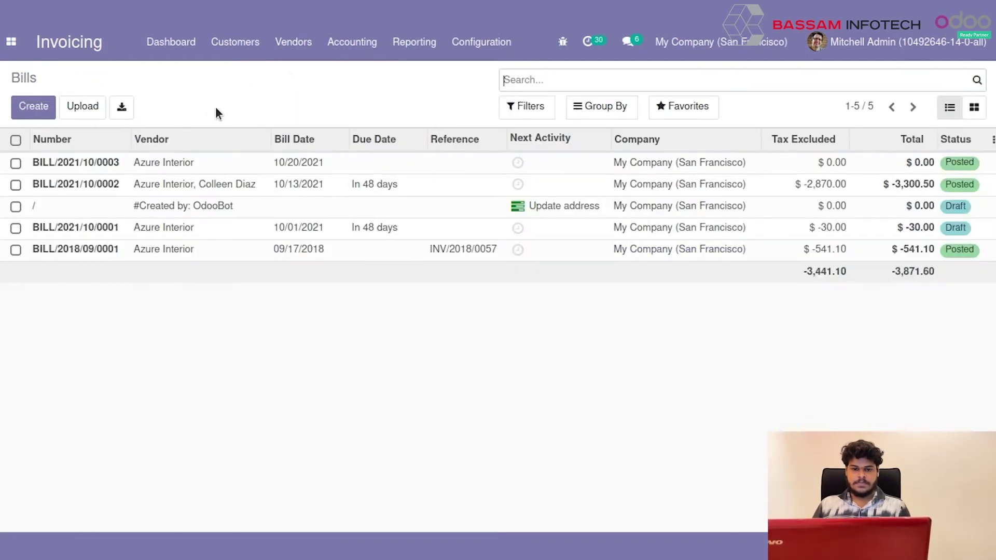
Start a new vendor bill from Azure Interior dated 10/13/2021.
click(34, 106)
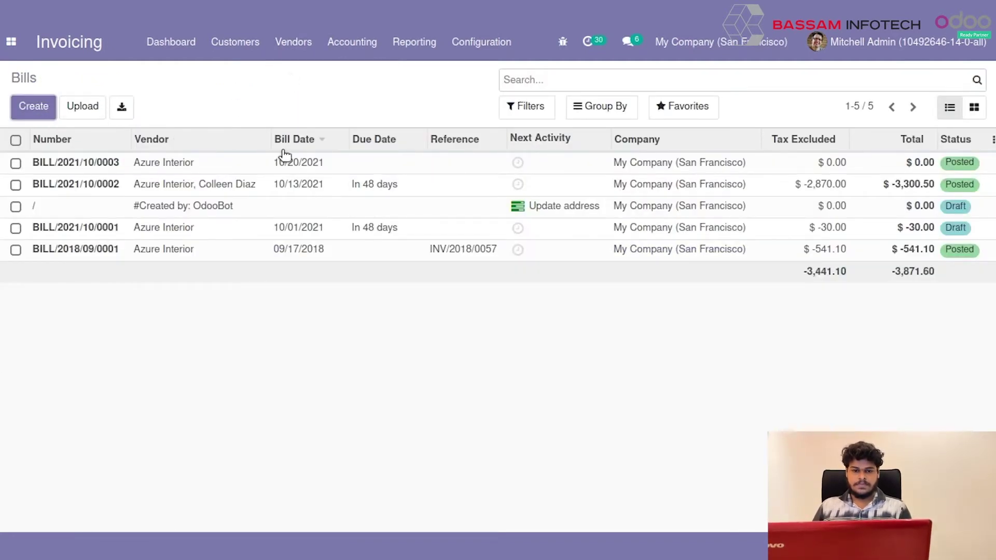
mouse_move(284, 155)
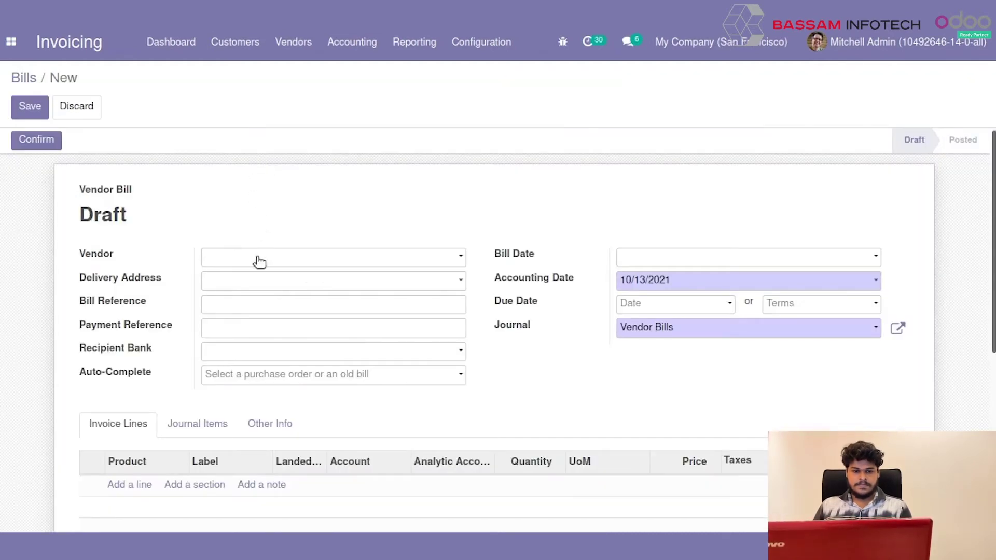
click(258, 261)
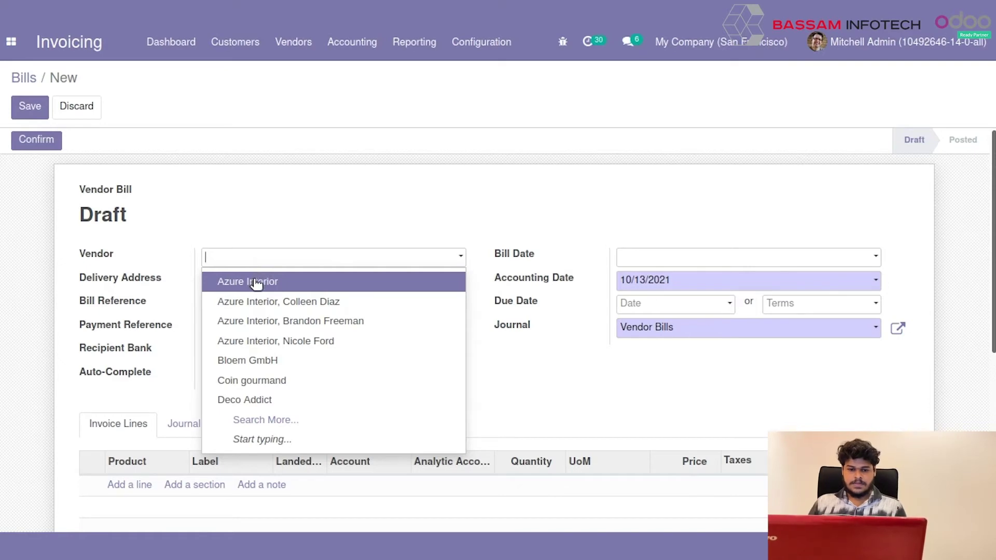
click(257, 283)
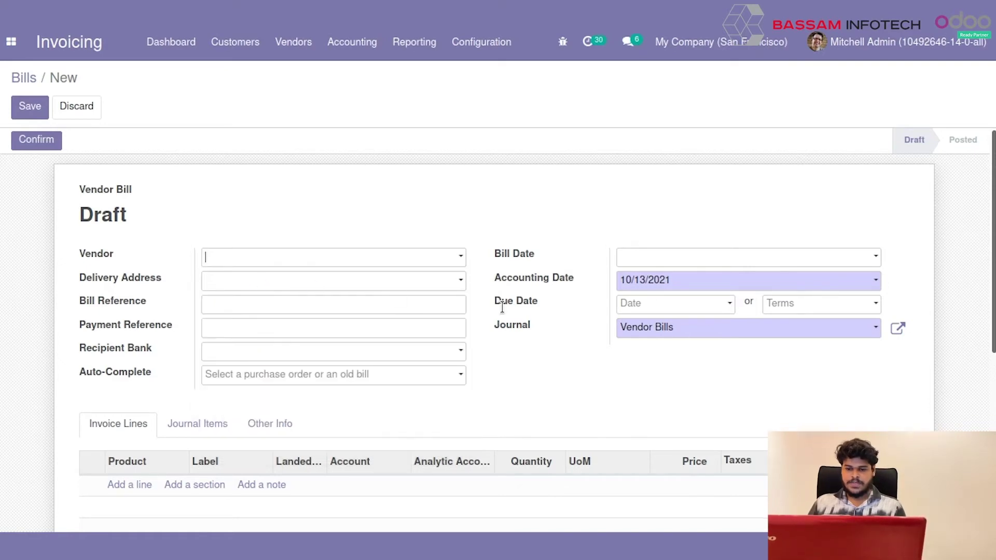
click(637, 257)
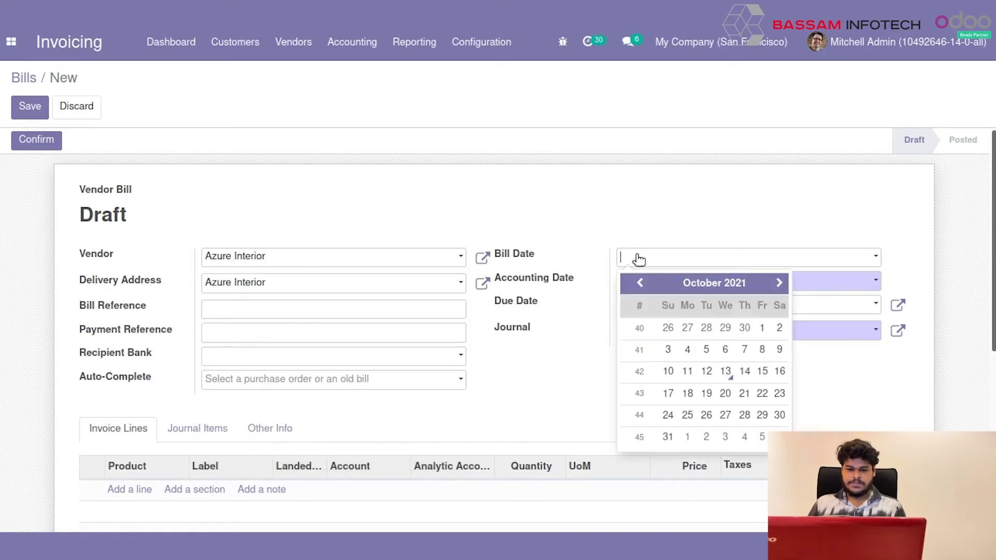
click(725, 371)
scroll(259, 415, down, 2)
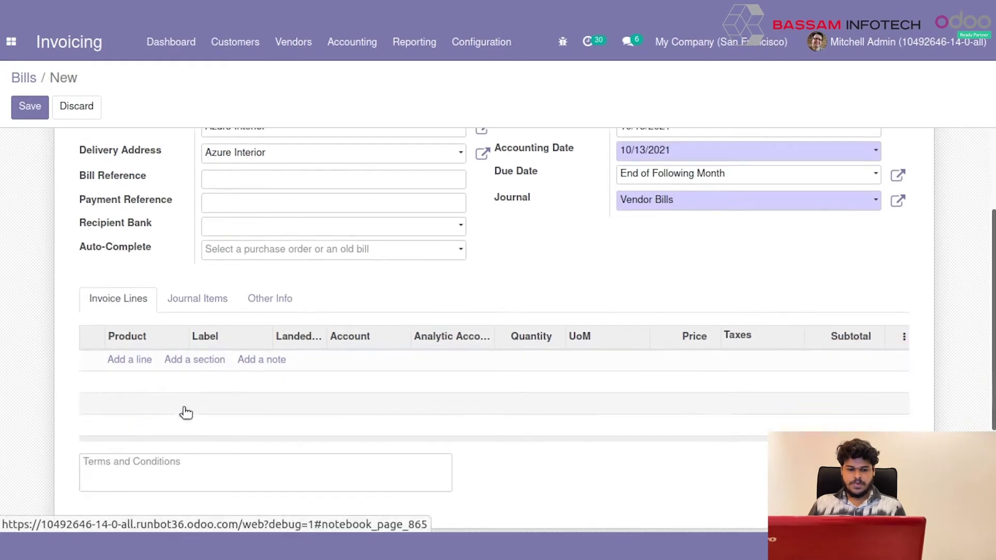
Add a [CONS_25630] Screw line at 100 on analytic 'new - Azure Interior' and save.
click(135, 361)
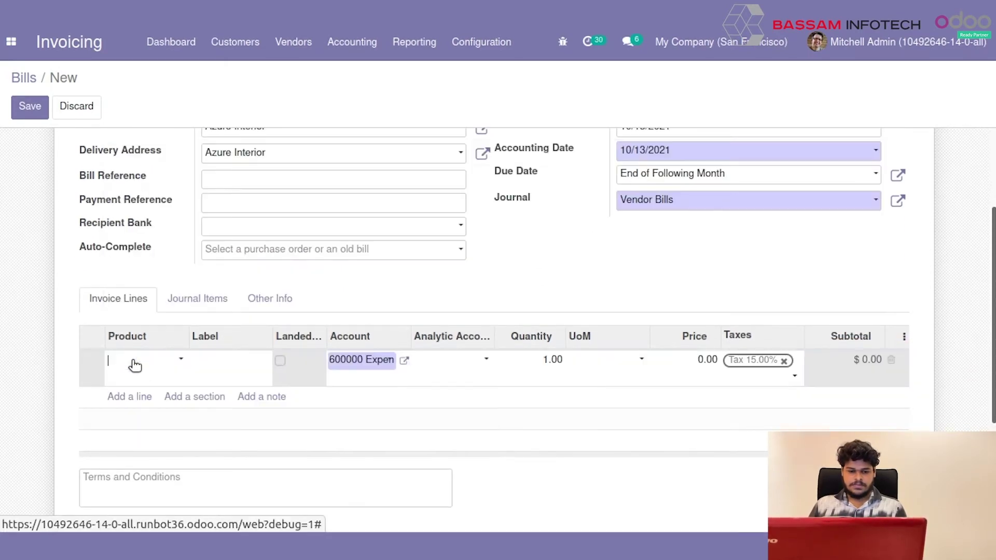
click(135, 361)
click(164, 205)
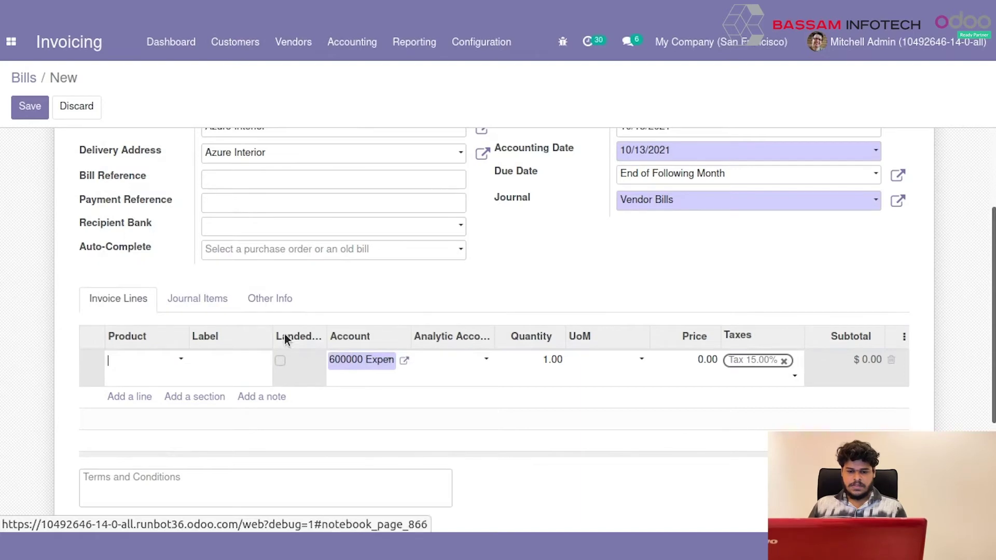
click(439, 362)
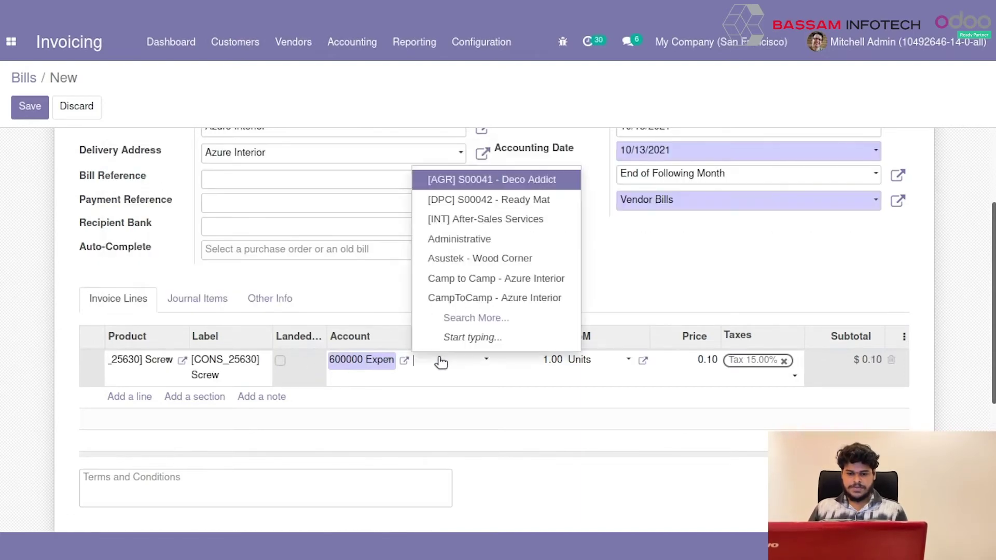
text(ew)
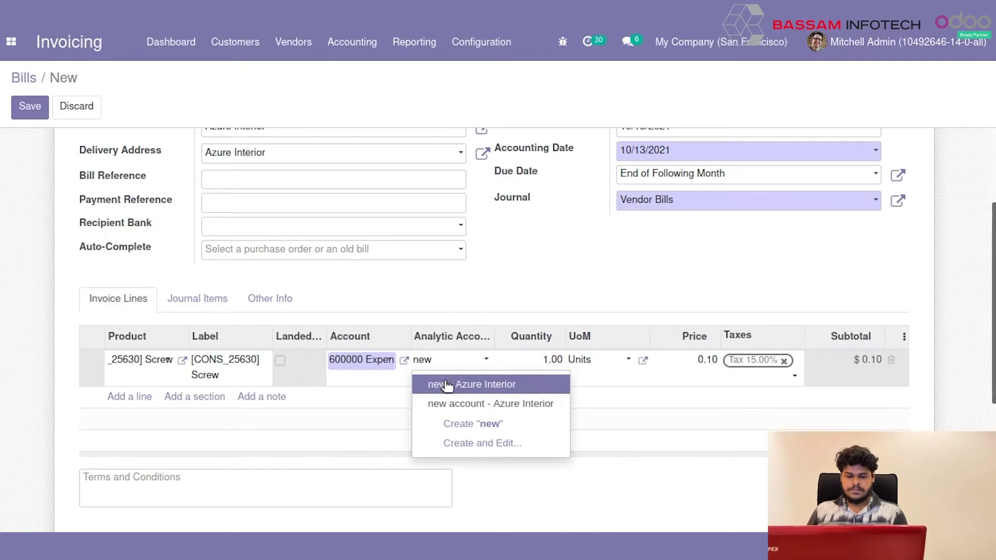
key(Escape)
click(534, 357)
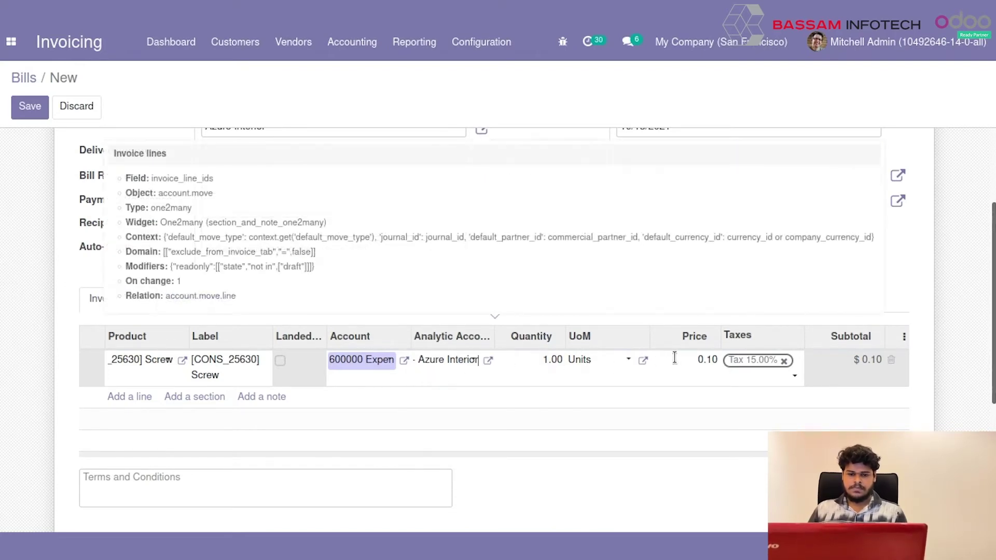
click(693, 358)
text(1)
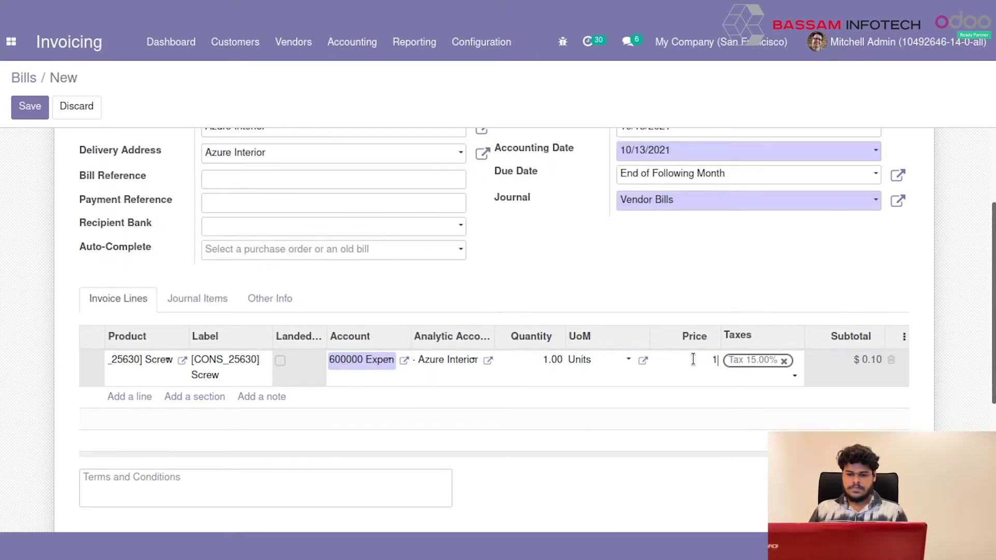
scroll(444, 314, up, 3)
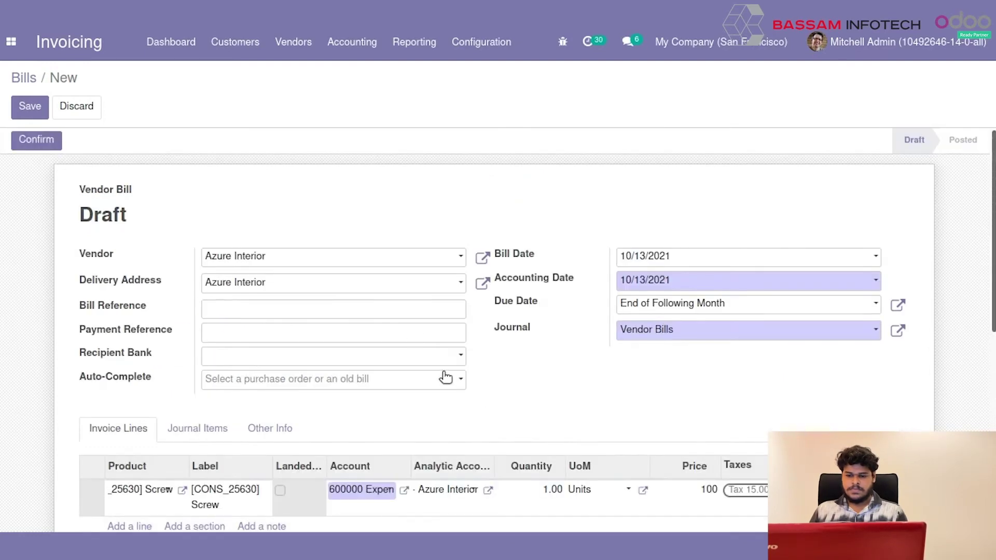
click(30, 107)
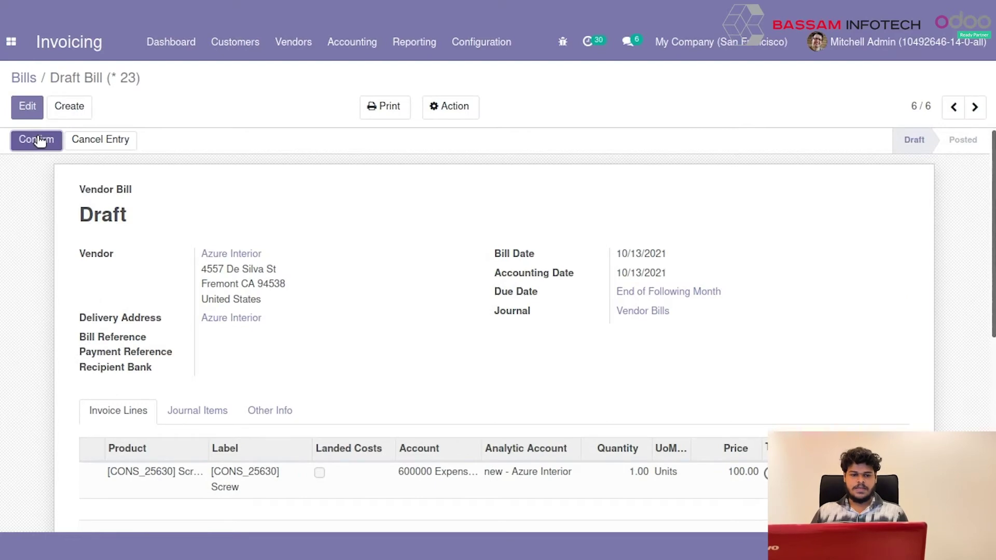
Post the Azure Interior bill as BILL/2021/10/0004 and open the Analytic Items list.
click(37, 140)
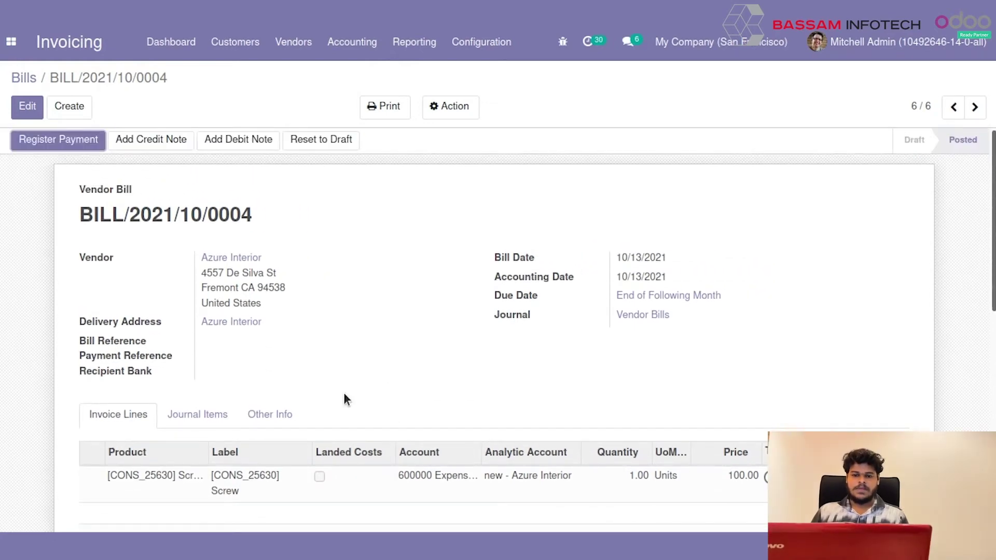
click(481, 41)
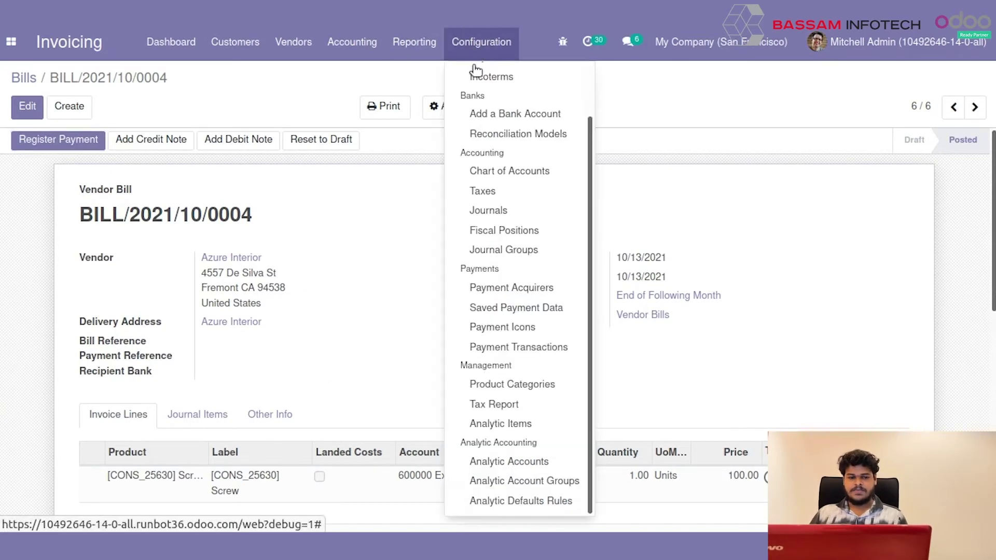
click(529, 429)
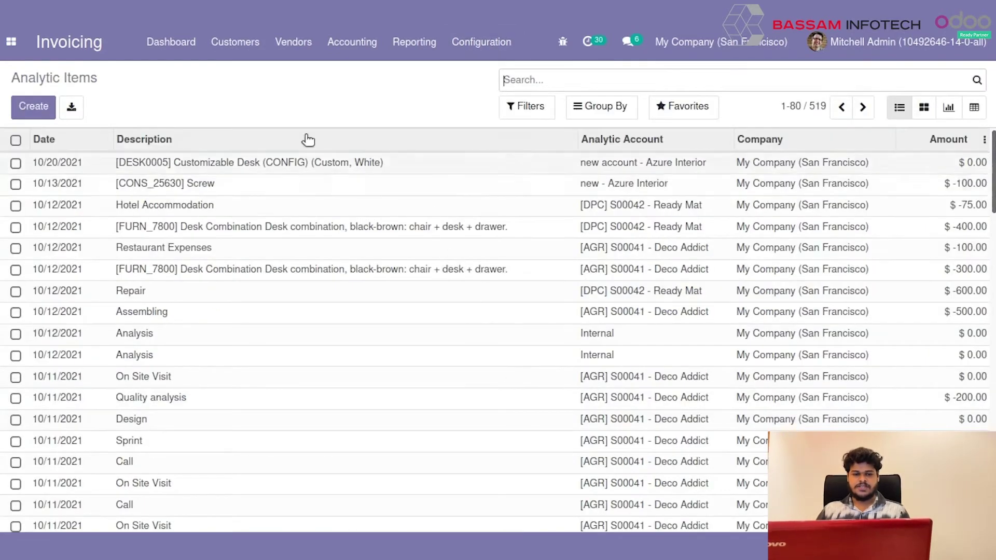
Inspect the Screw analytic item at -100.00 on 'new - Azure Interior', then return to the list.
click(238, 167)
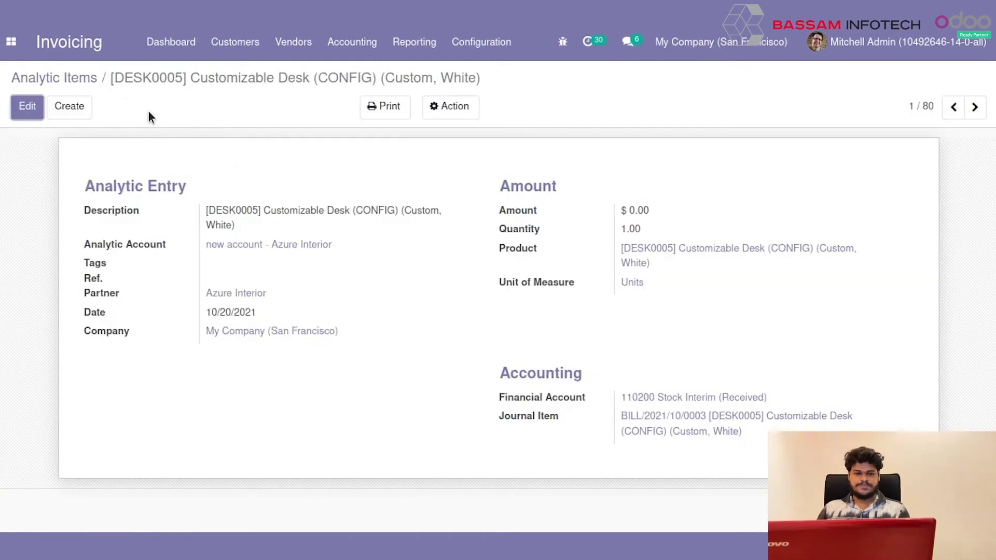
click(80, 78)
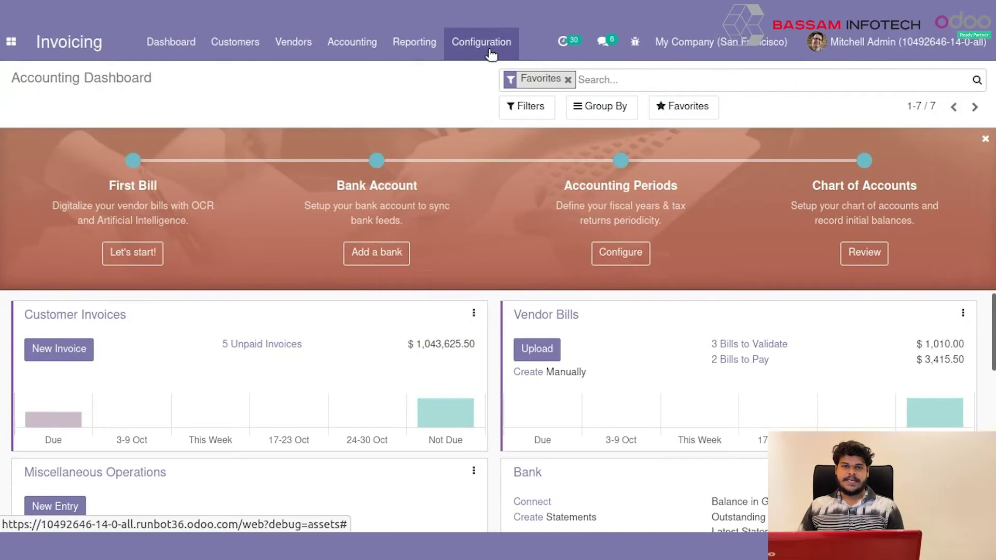
Enable the Analytic Tags option in the Analytics section of Invoicing settings and save.
click(481, 42)
click(482, 42)
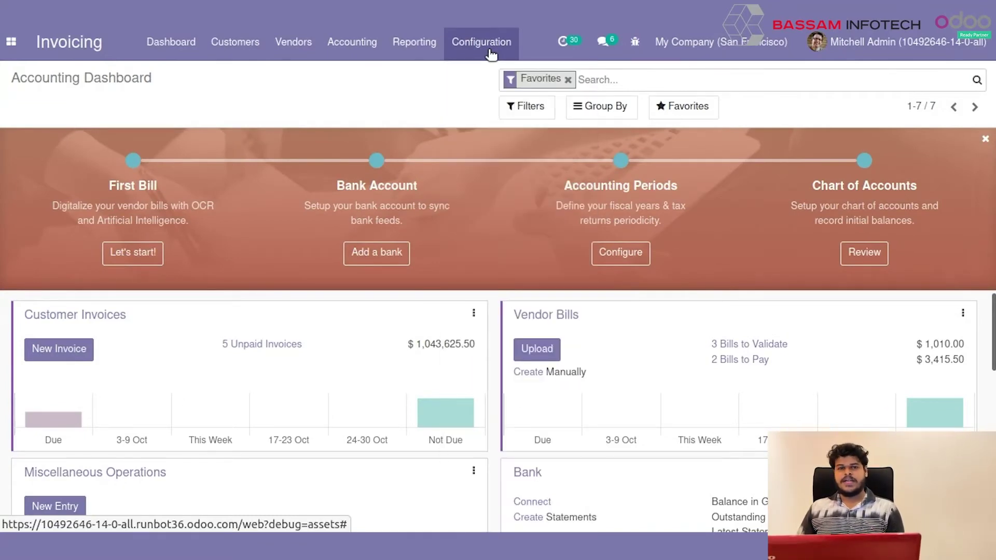
click(490, 51)
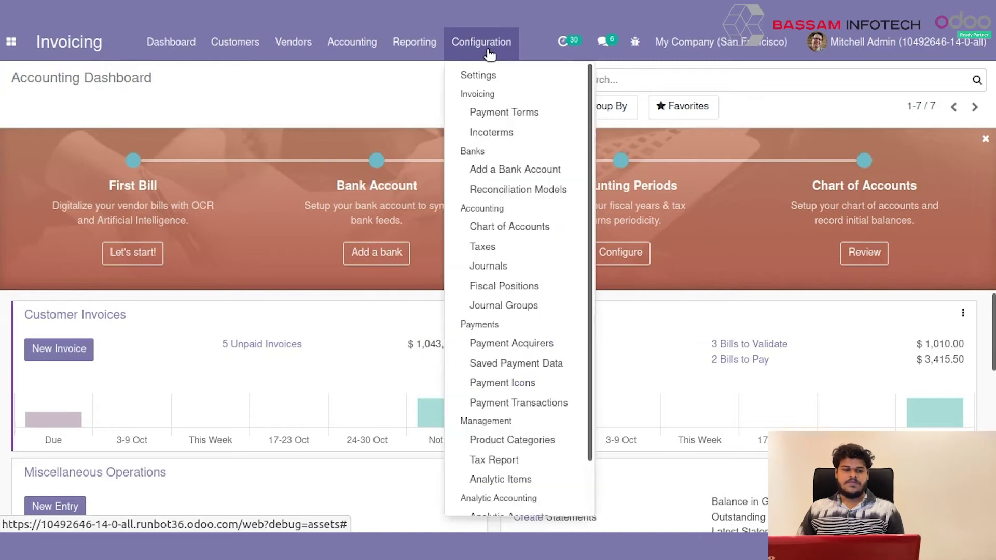
click(478, 76)
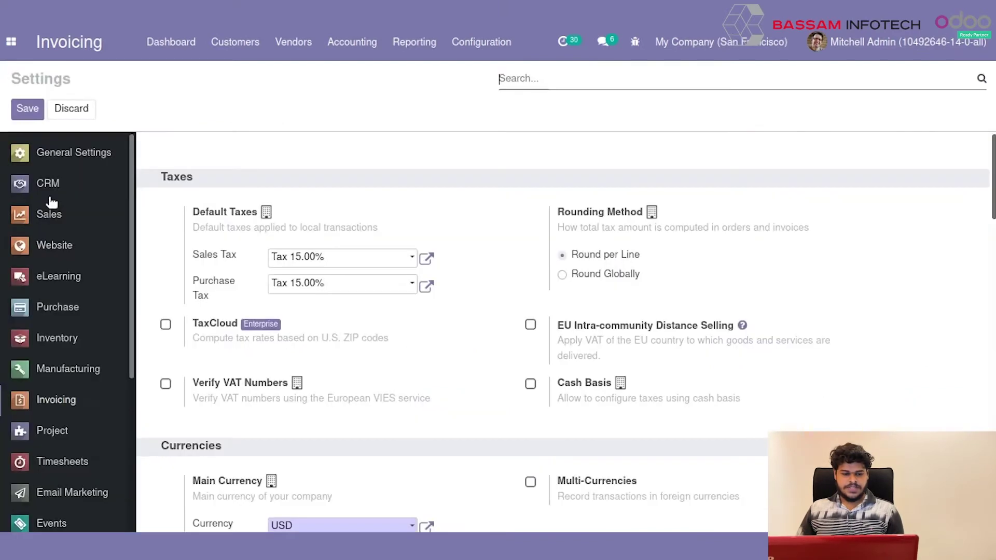
scroll(67, 322, down, 3)
scroll(559, 346, down, 15)
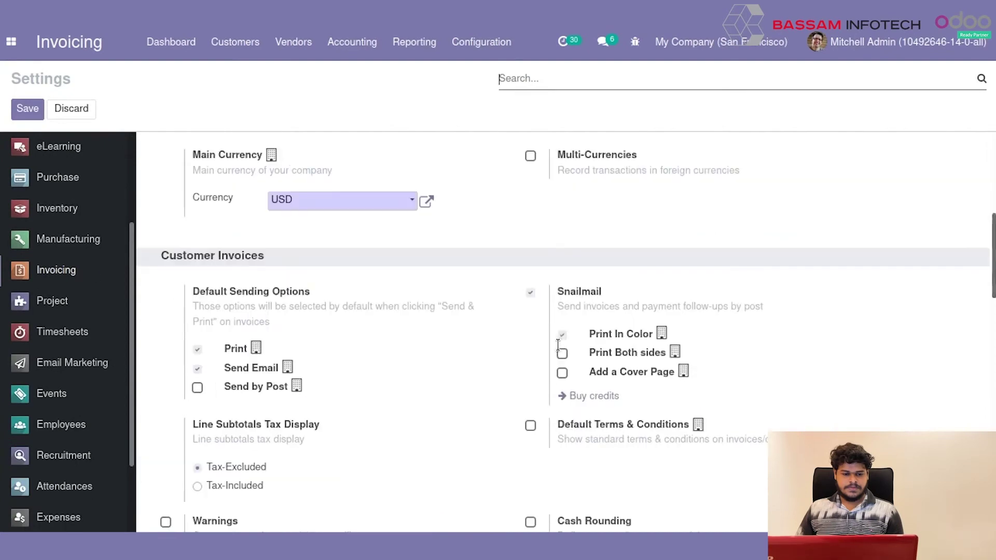
click(530, 460)
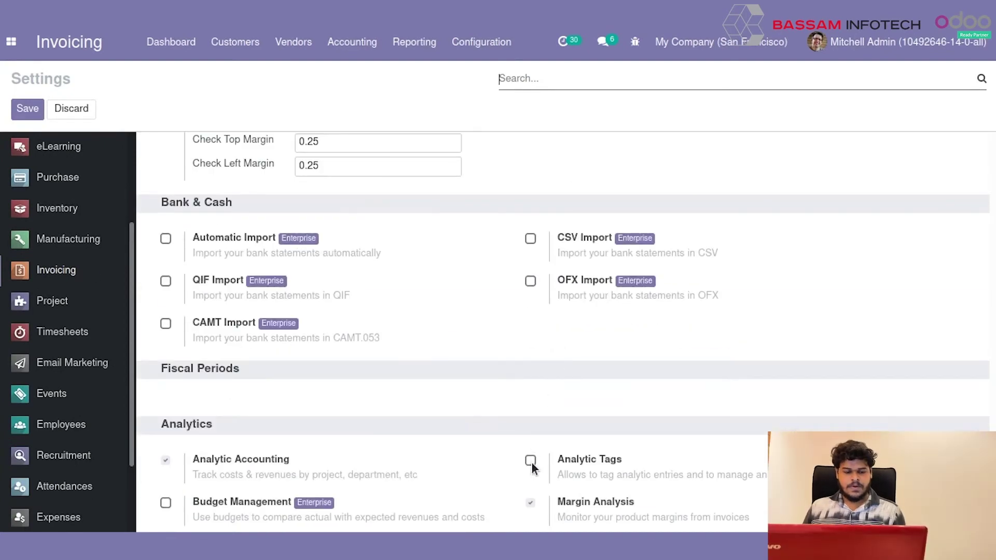
click(27, 108)
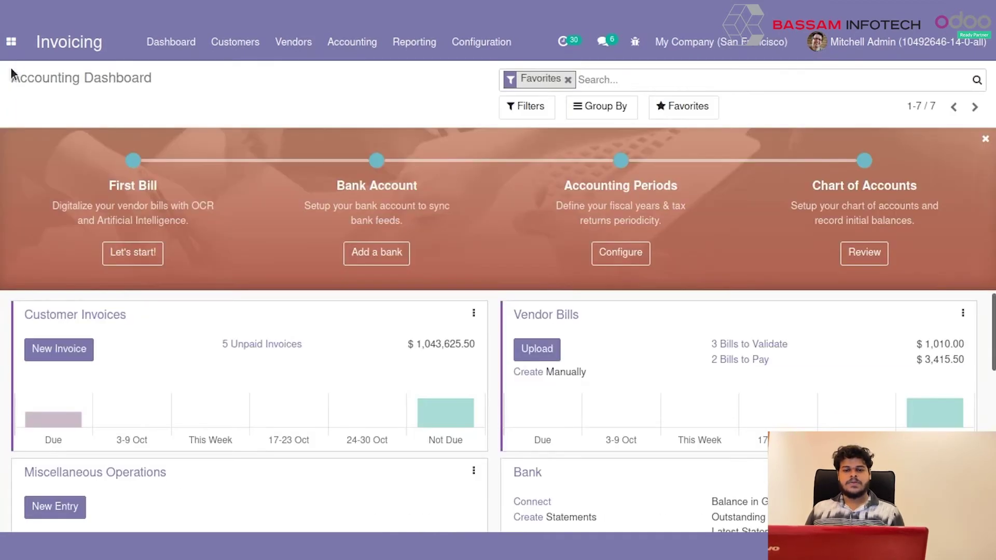
click(11, 41)
Open the Contracts analytic tag for editing and turn on analytic distribution.
click(26, 370)
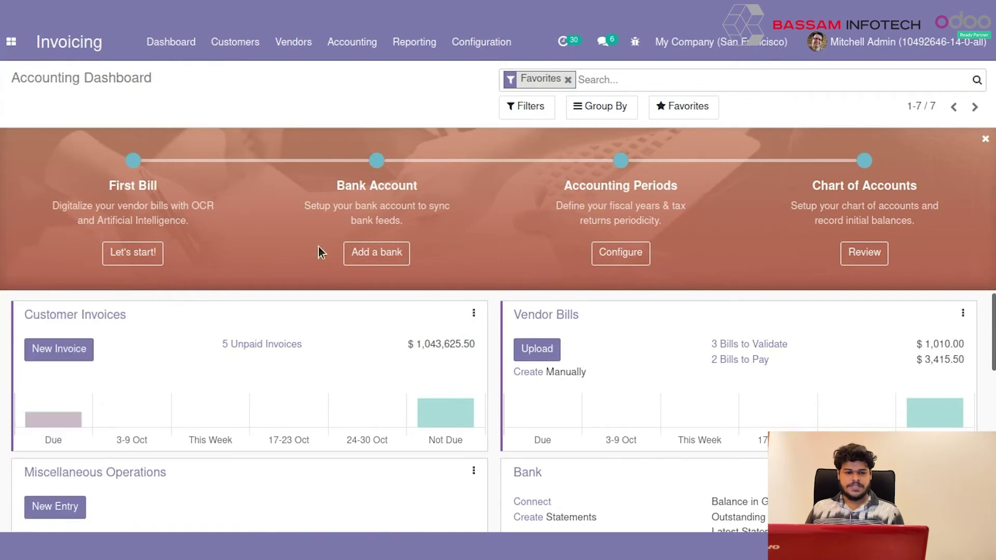
click(474, 45)
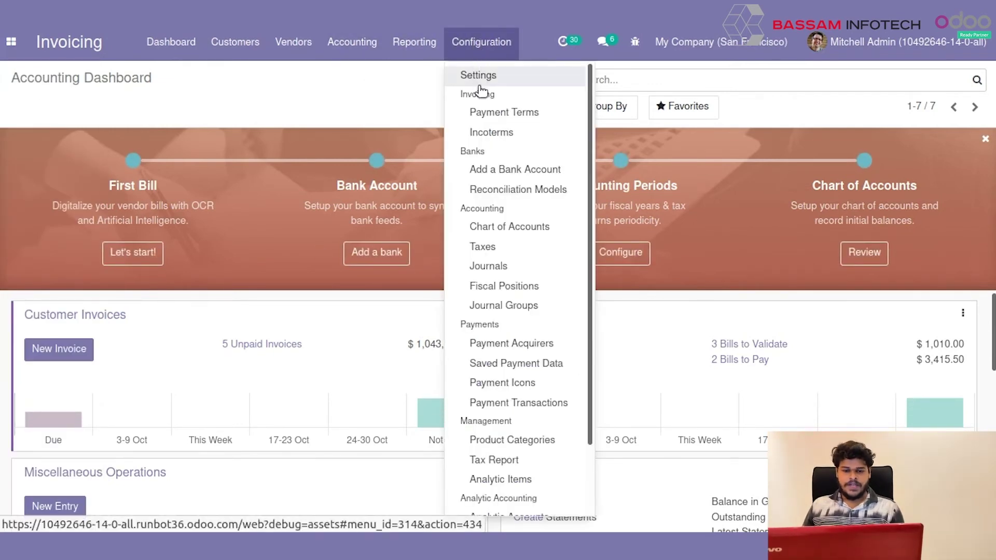
scroll(513, 213, down, 2)
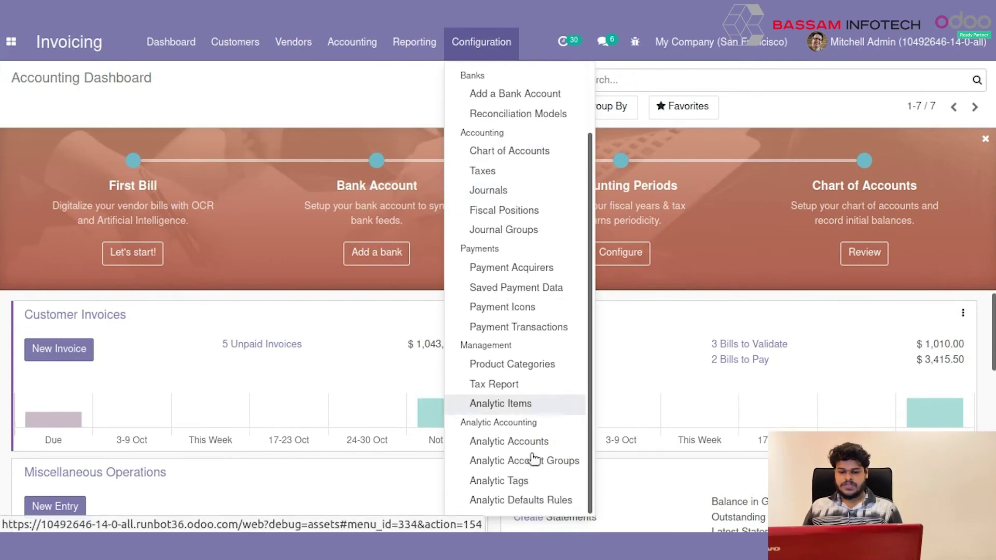
click(520, 480)
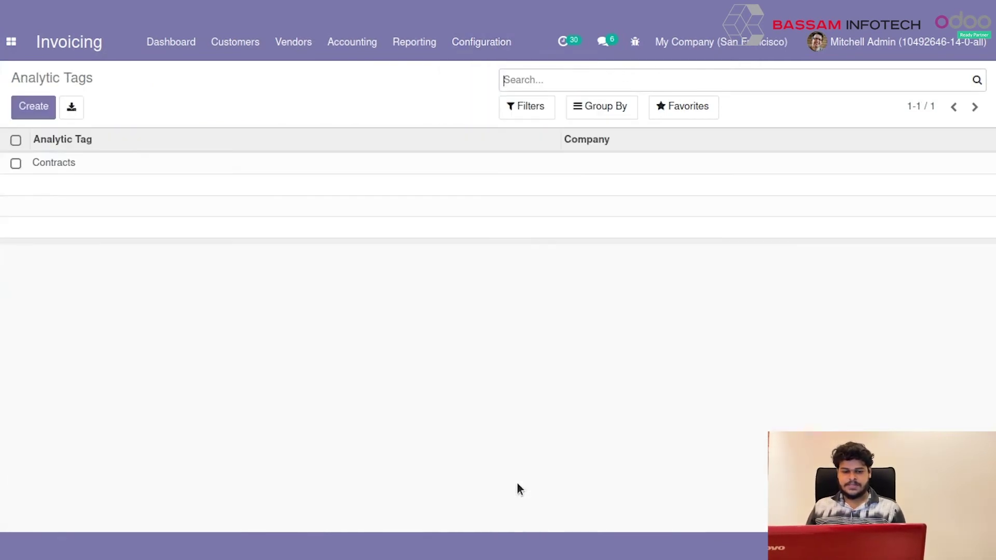
click(104, 170)
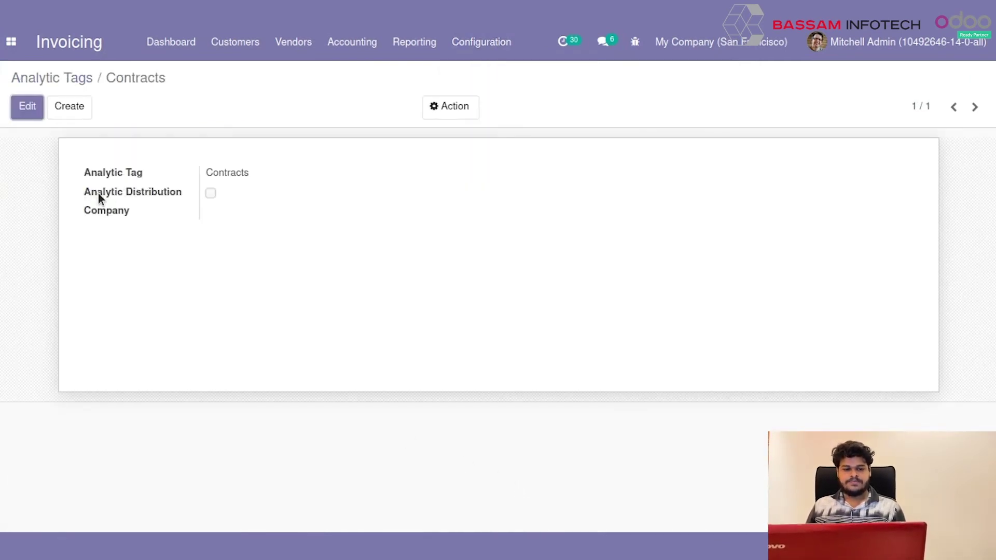
click(34, 108)
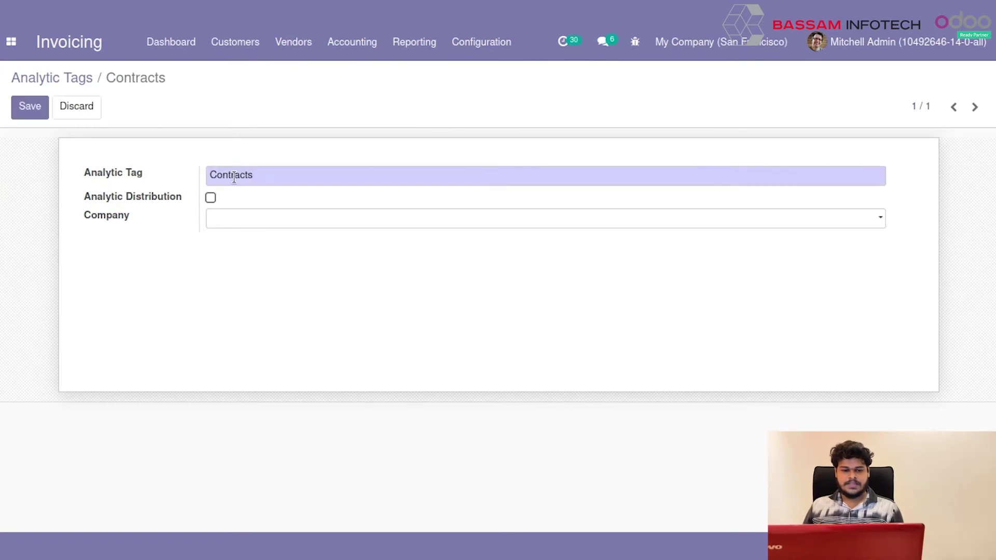
double_click(234, 176)
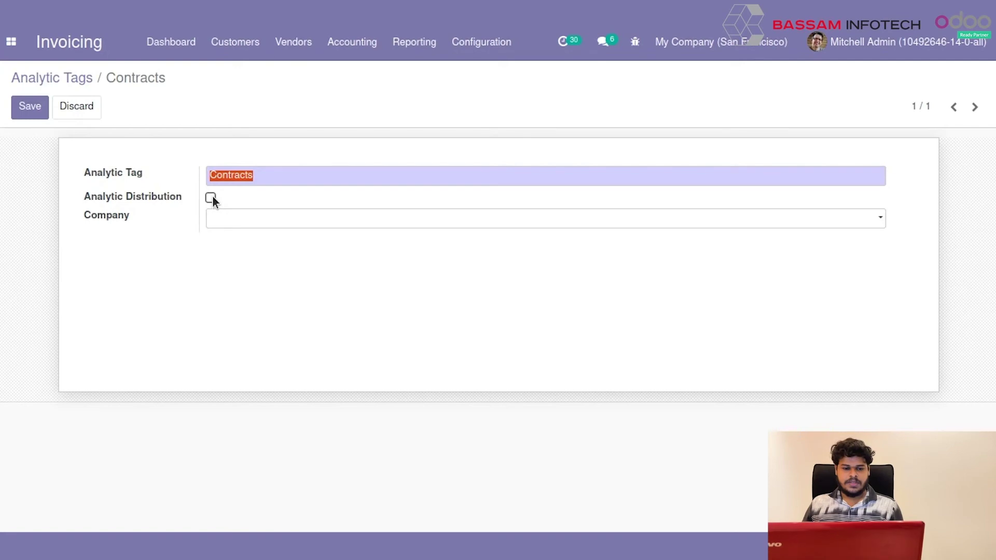
click(211, 198)
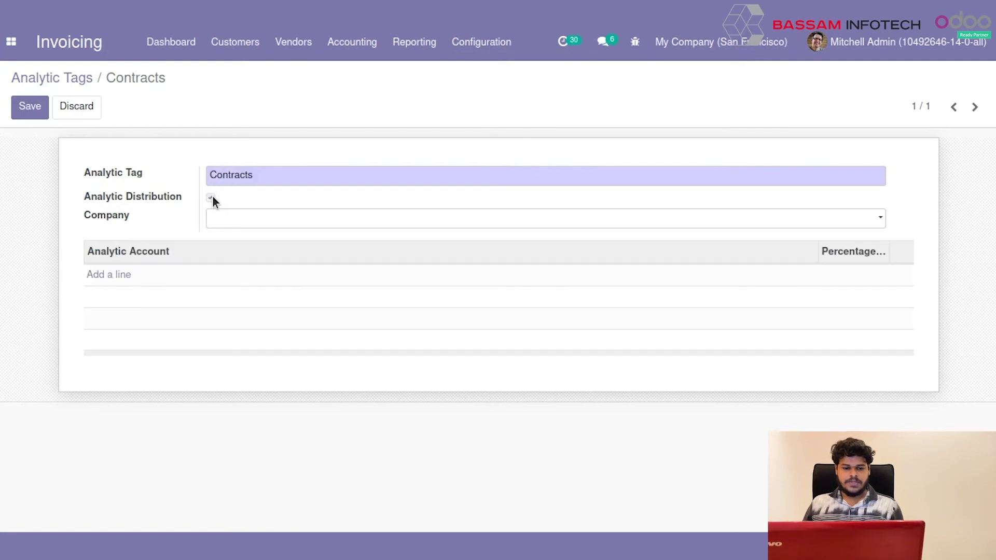
Add a distribution line assigning 50% to new1 - Azure Interior.
click(116, 277)
click(136, 280)
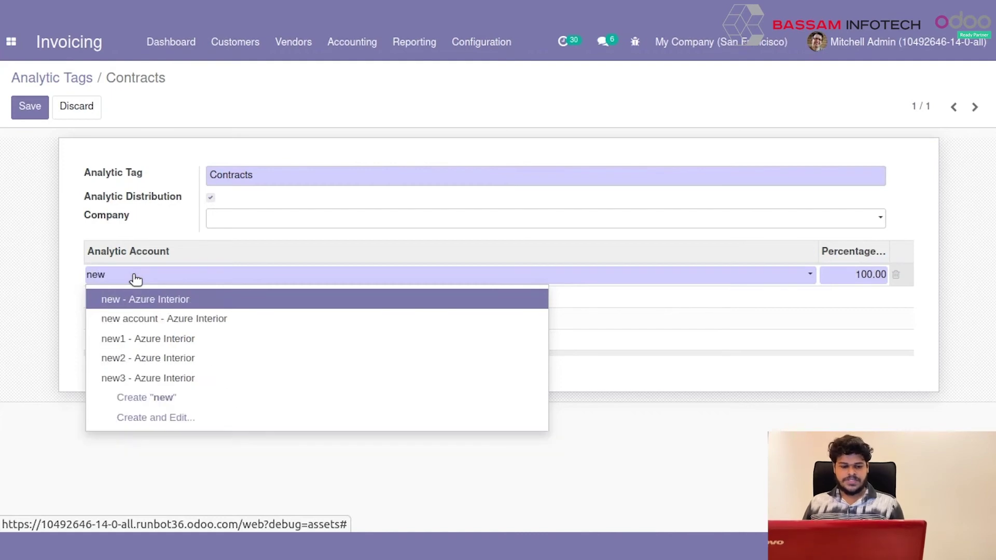
click(154, 346)
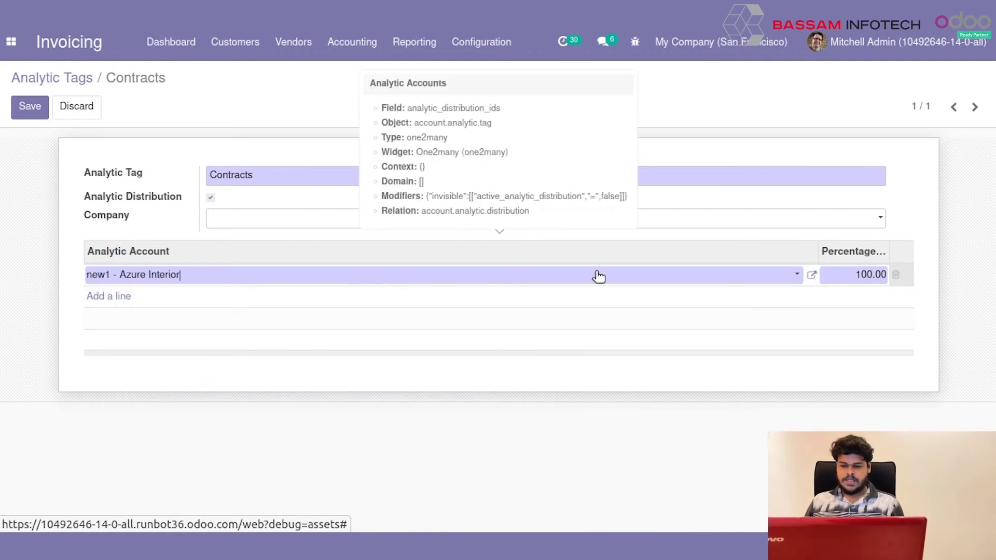
click(847, 270)
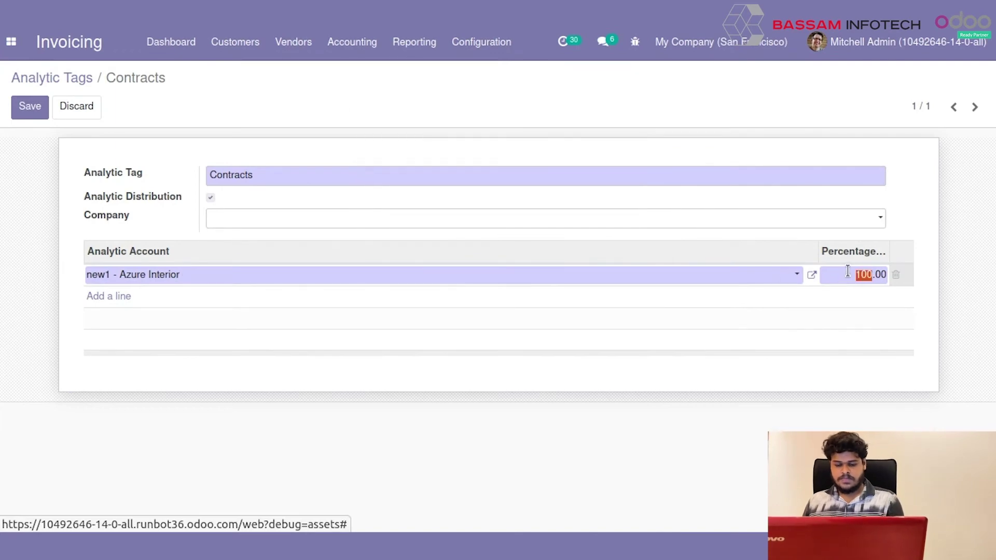
text(50)
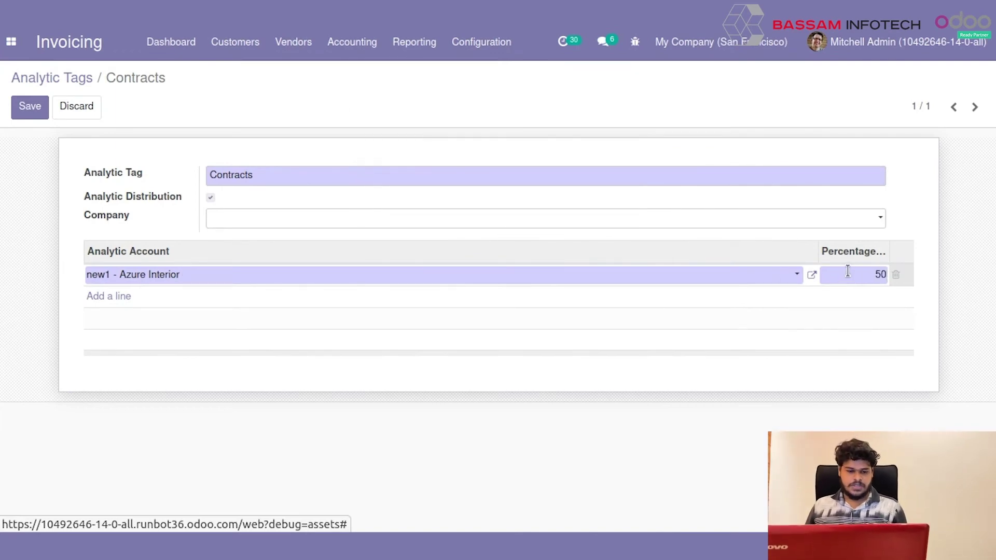
click(103, 299)
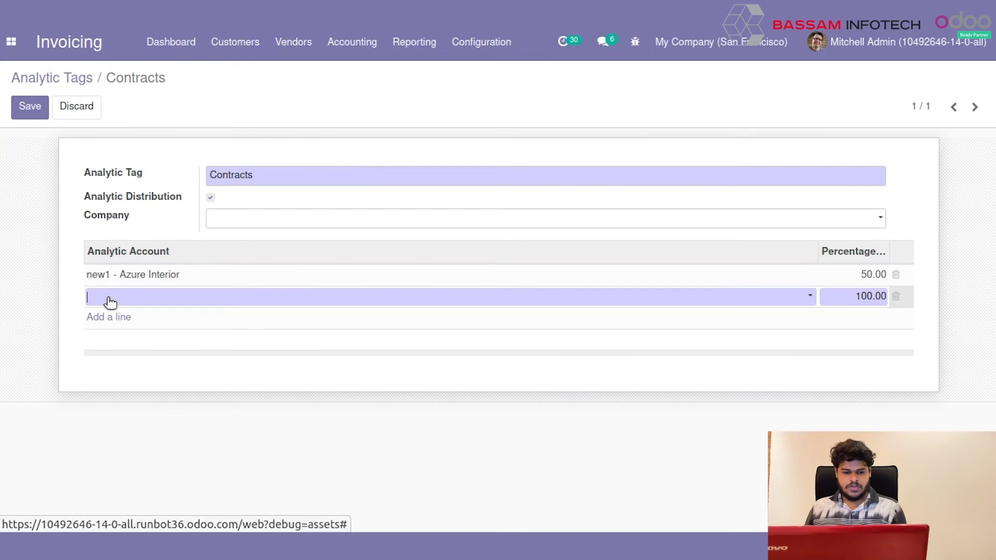
Add a second distribution line assigning 25% to new2 - Azure Interior.
click(110, 299)
text(new)
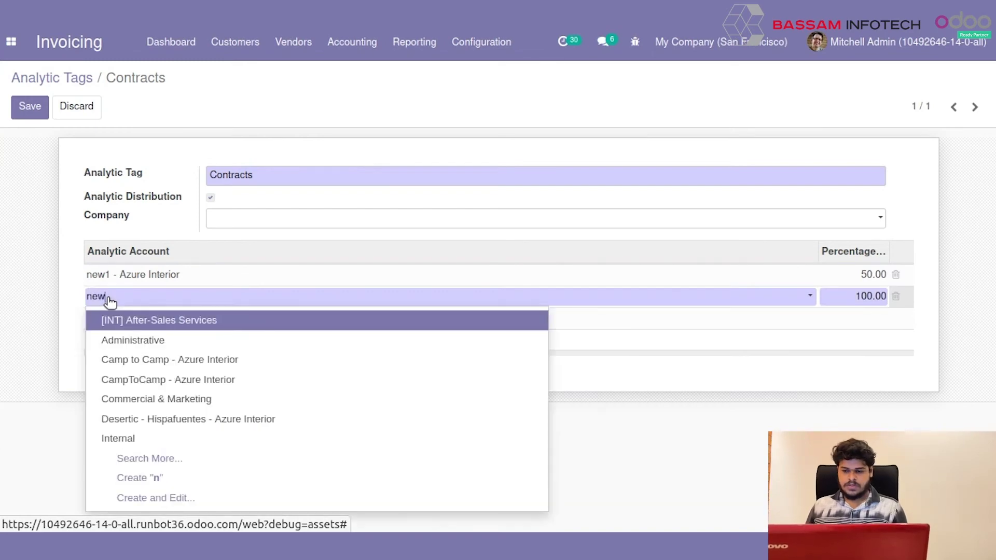
click(135, 378)
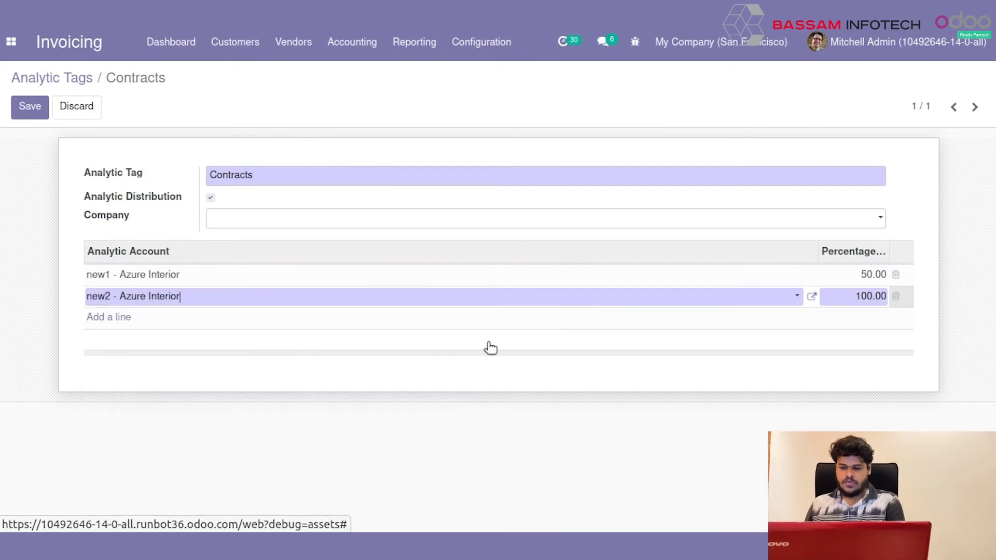
click(856, 295)
text(2)
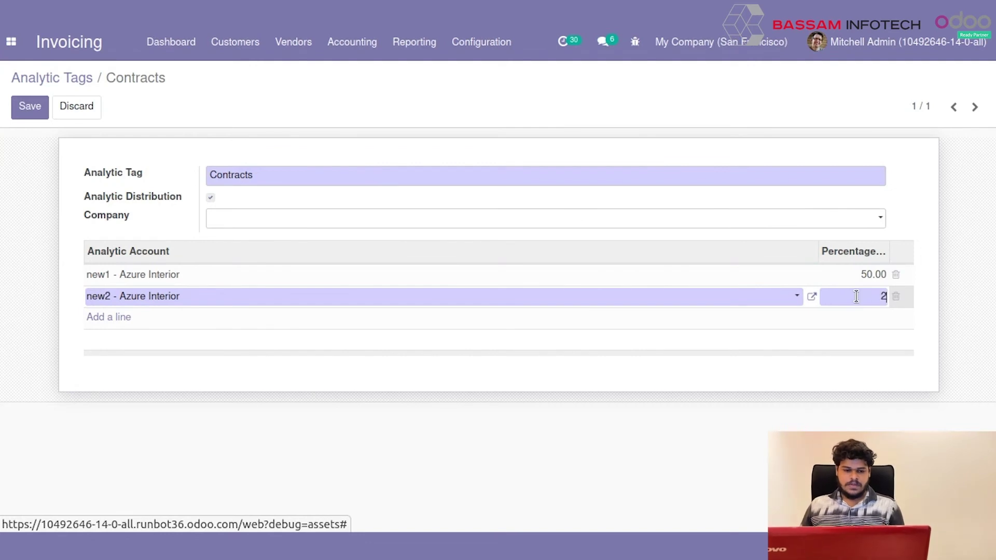
text(5)
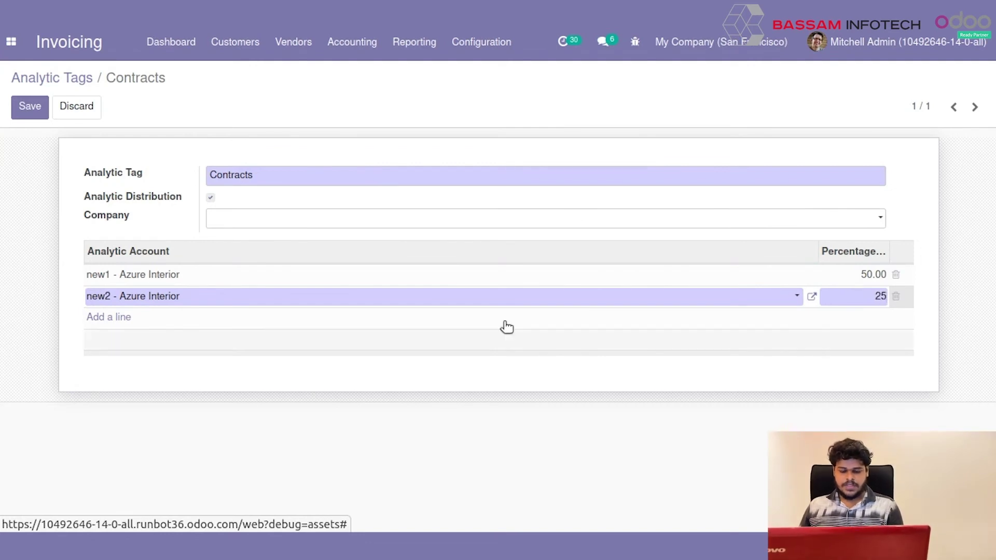
click(110, 317)
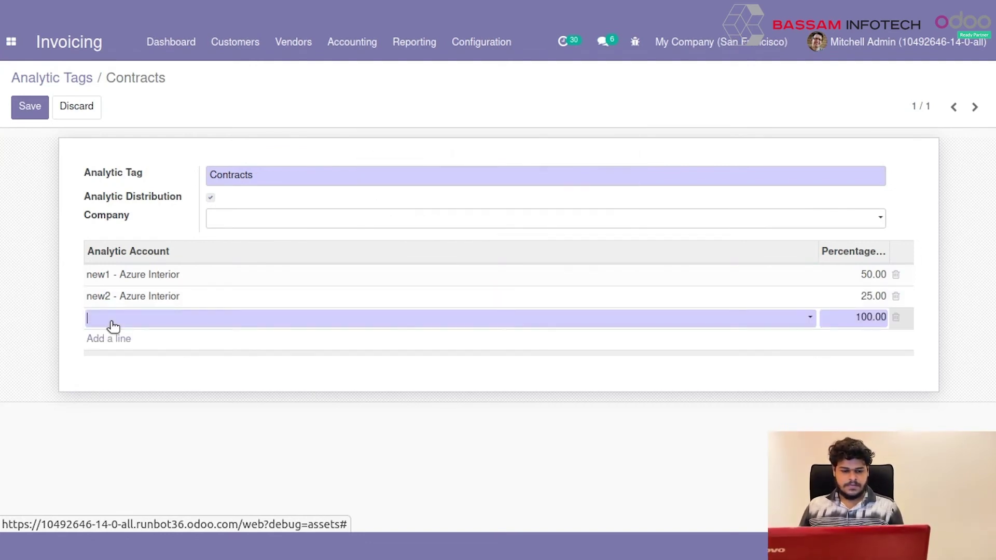
Add new3 - Azure Interior for the remaining 25% and save the Contracts tag.
click(113, 324)
text(new)
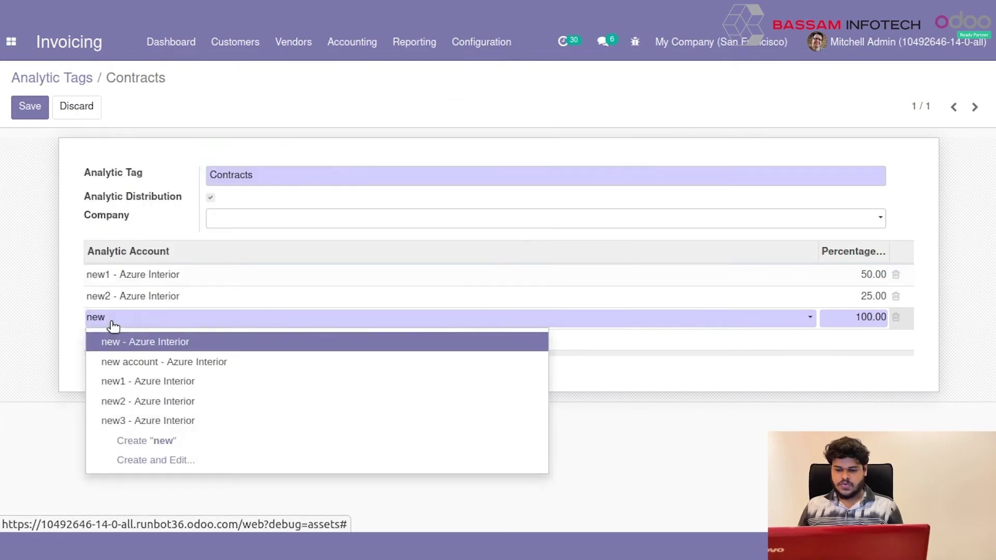
click(144, 425)
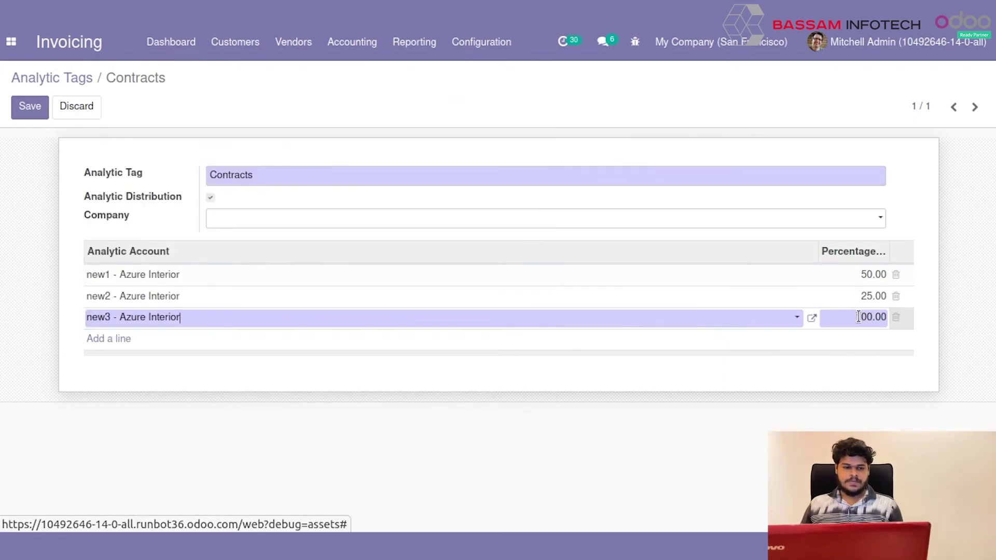
drag(857, 316, 901, 314)
key(BackSpace)
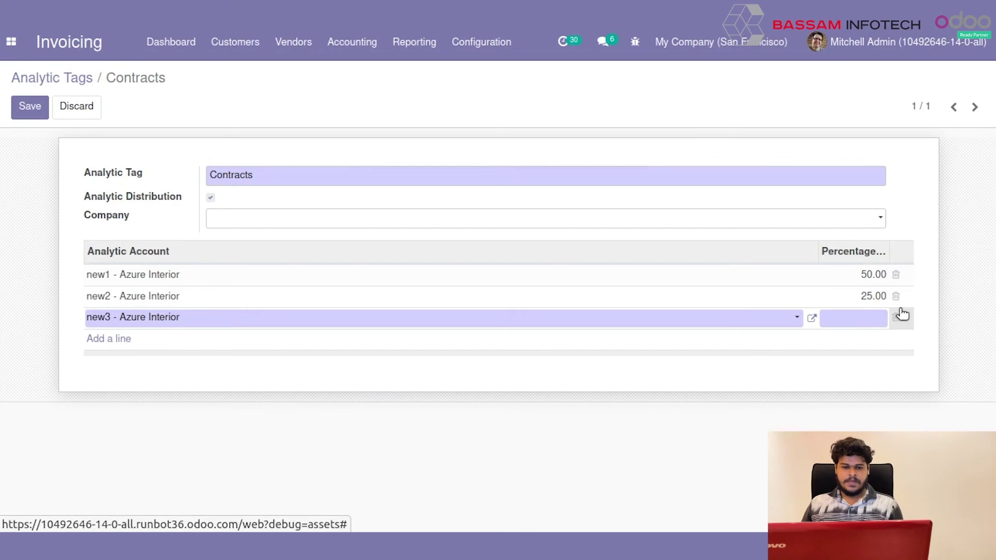
click(29, 106)
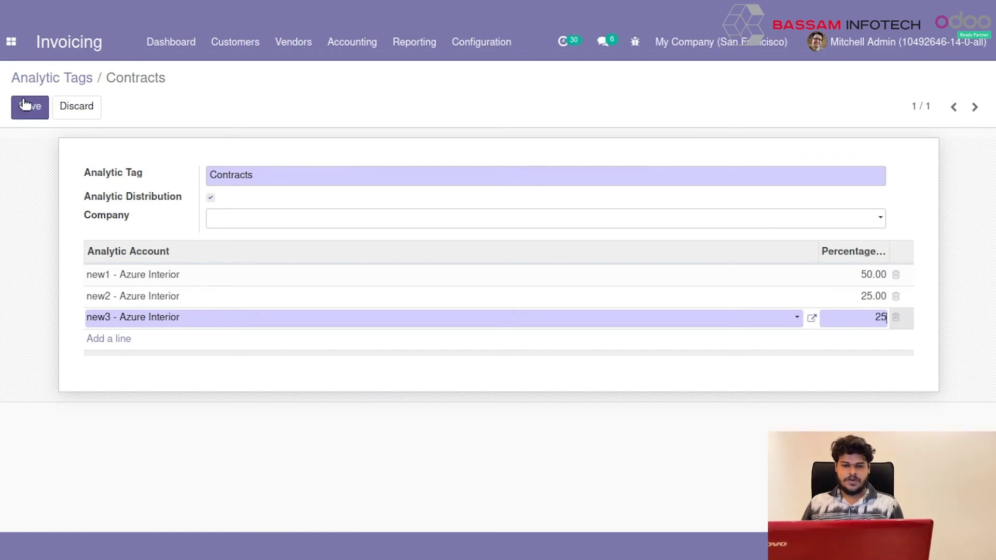
click(290, 51)
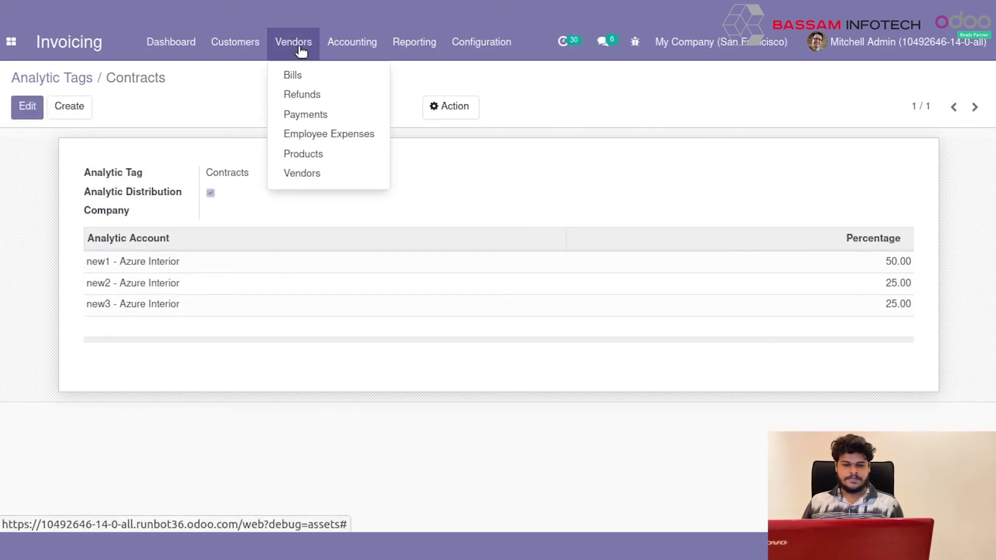
Start a new vendor bill for Azure Interior with bill date 10/12/2021.
click(298, 75)
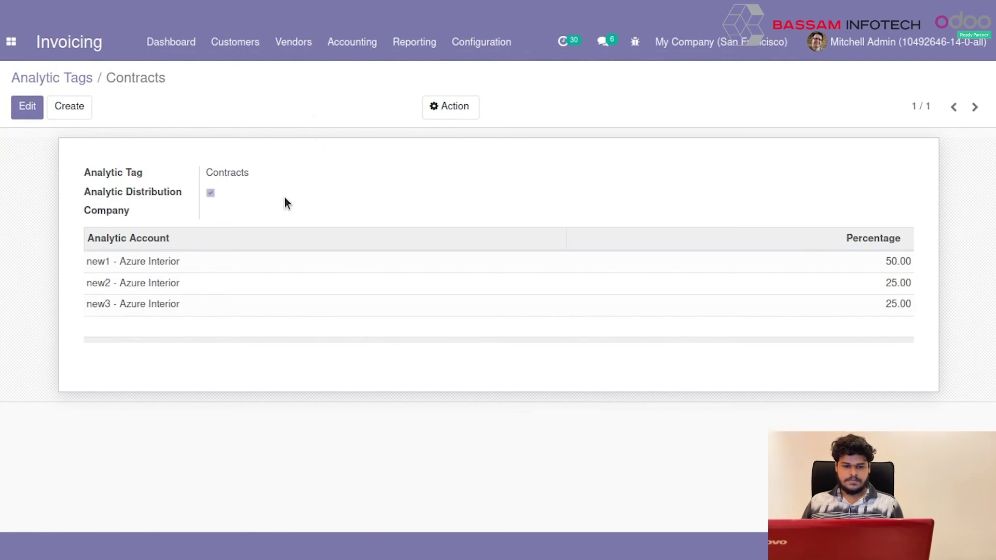
click(34, 106)
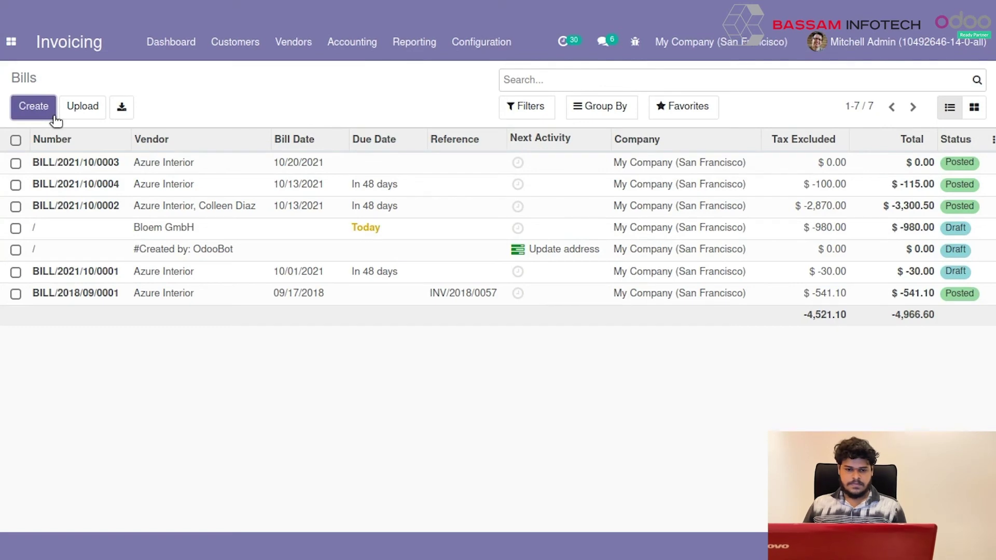
click(43, 119)
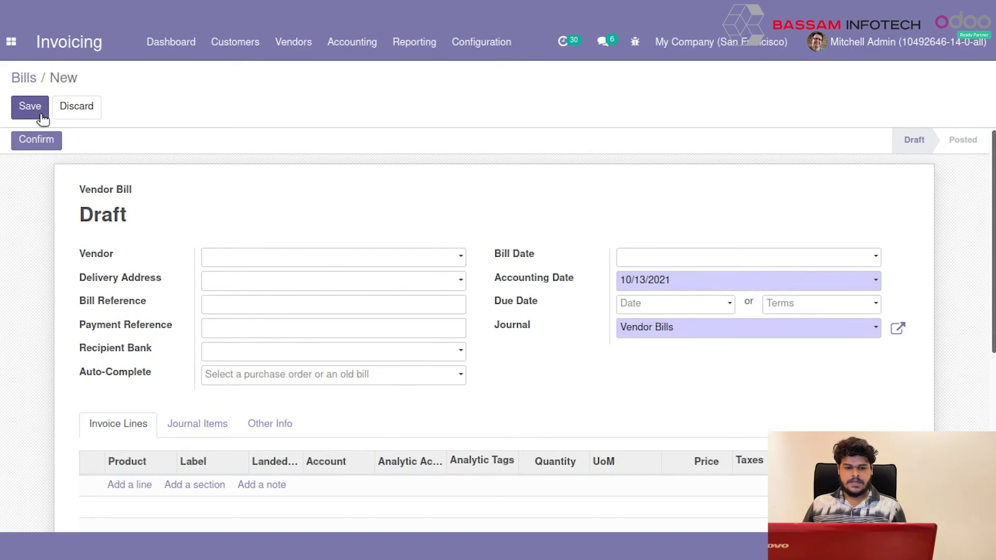
click(276, 254)
click(290, 280)
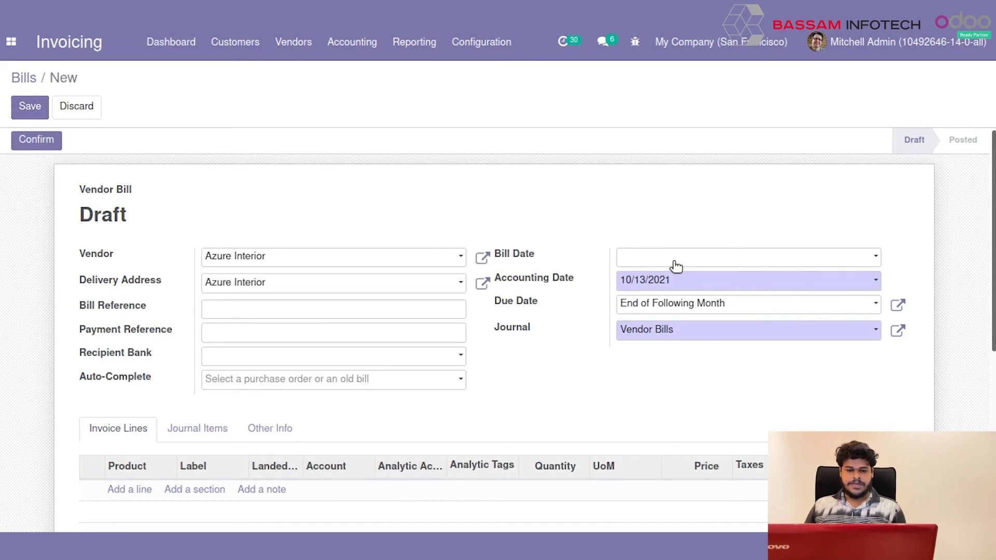
click(674, 262)
click(706, 371)
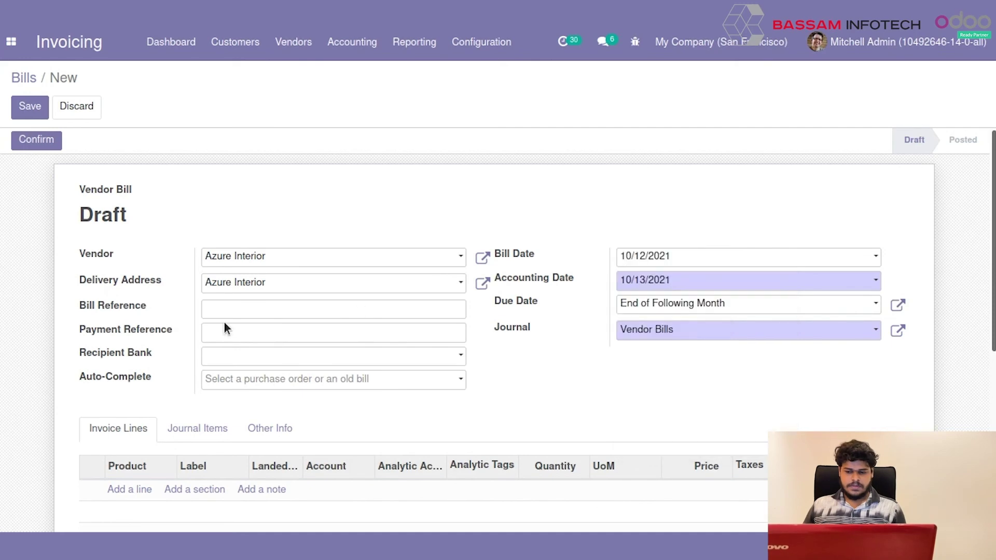
scroll(197, 337, down, 3)
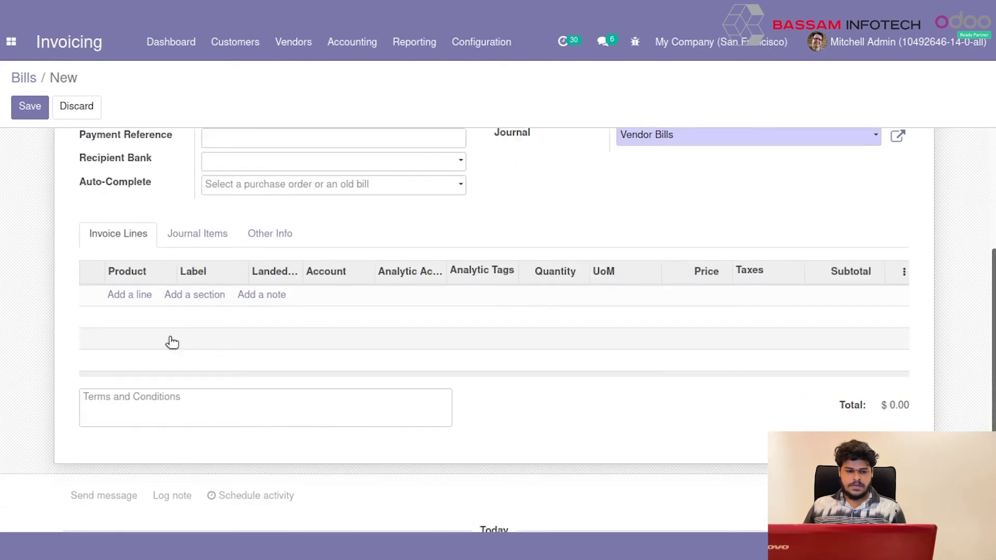
Add a Whiteboard Pen line tagged Contracts at price 200 and save the bill.
click(137, 300)
click(145, 295)
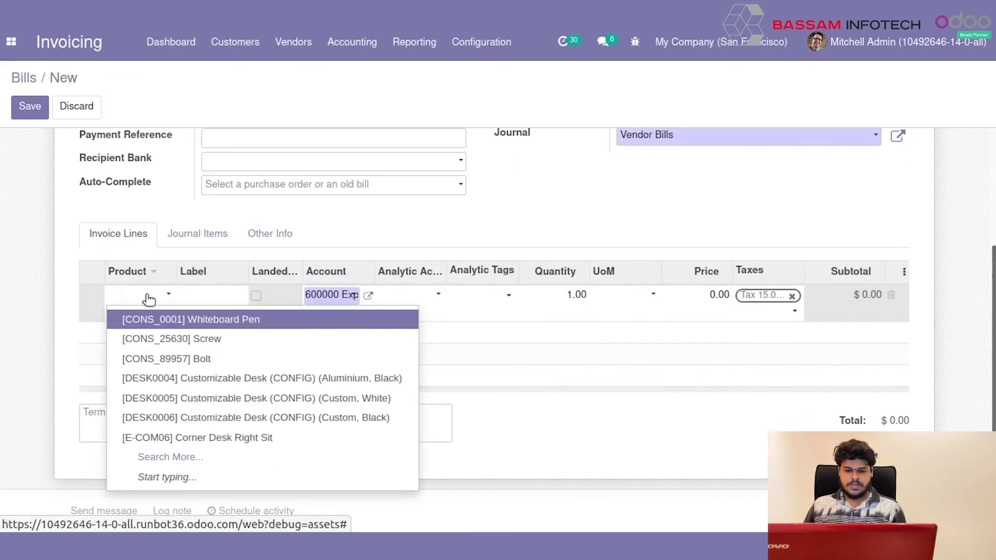
click(154, 322)
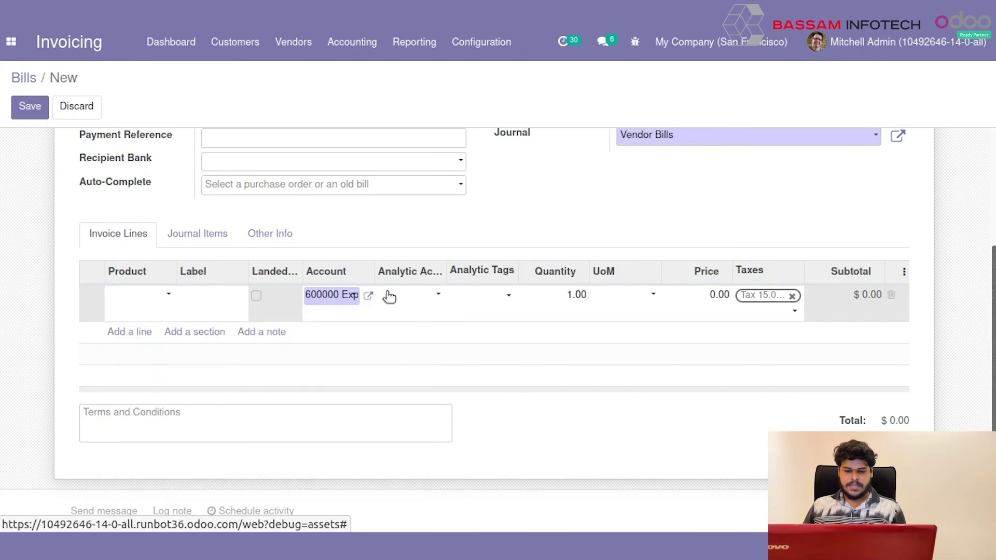
click(469, 296)
key(Escape)
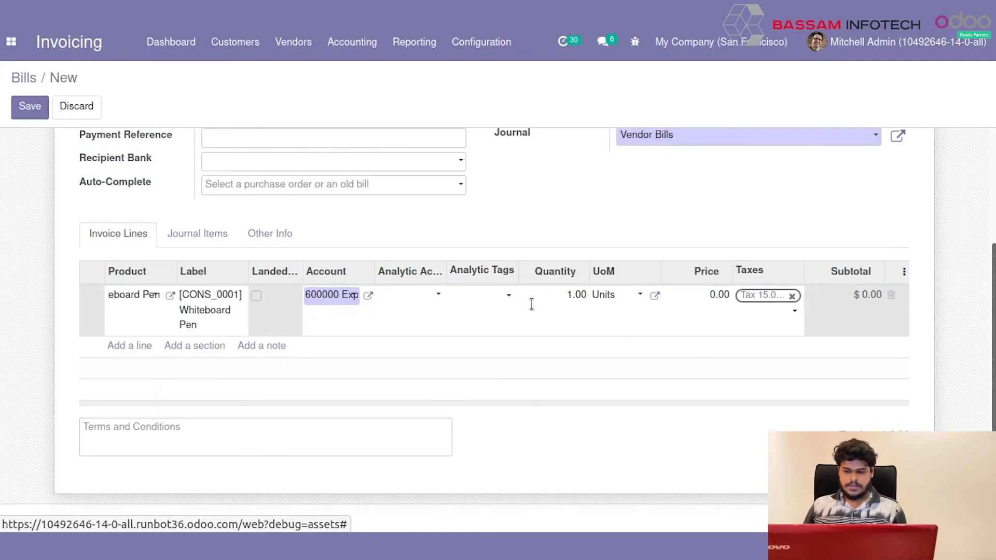
drag(719, 291, 738, 296)
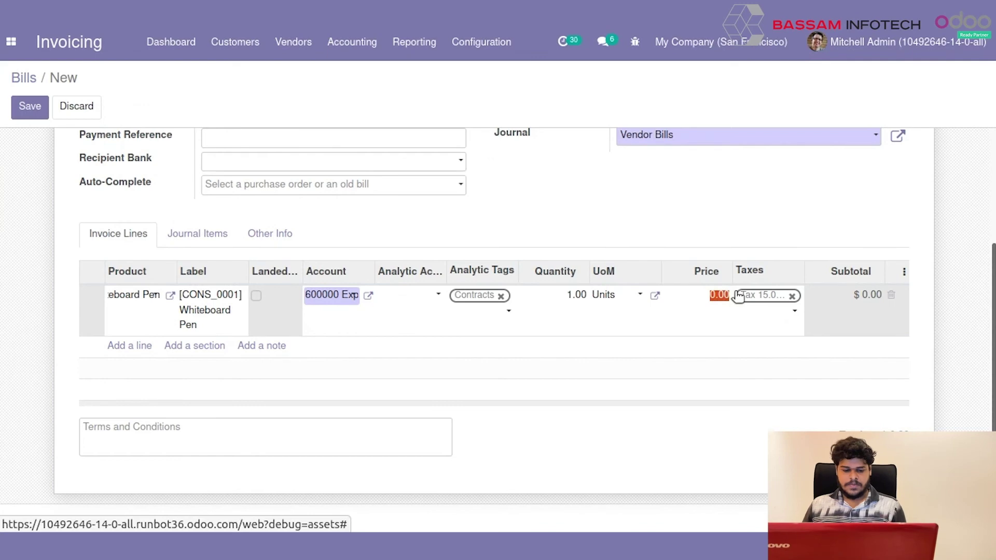
text(200)
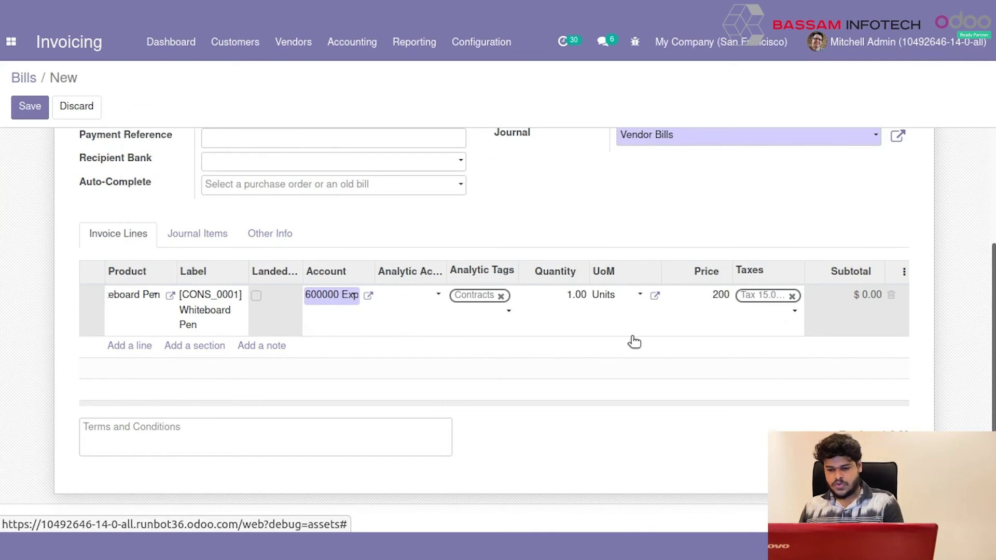
click(570, 197)
scroll(536, 246, up, 4)
click(32, 109)
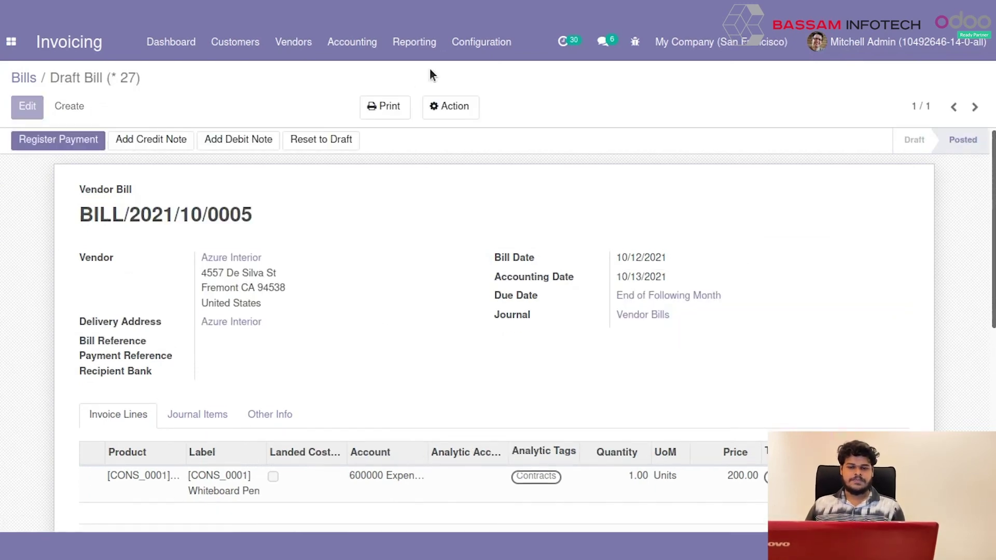
Open Analytic Items to review the -100 new1 and -50 new2/new3 entries.
click(481, 49)
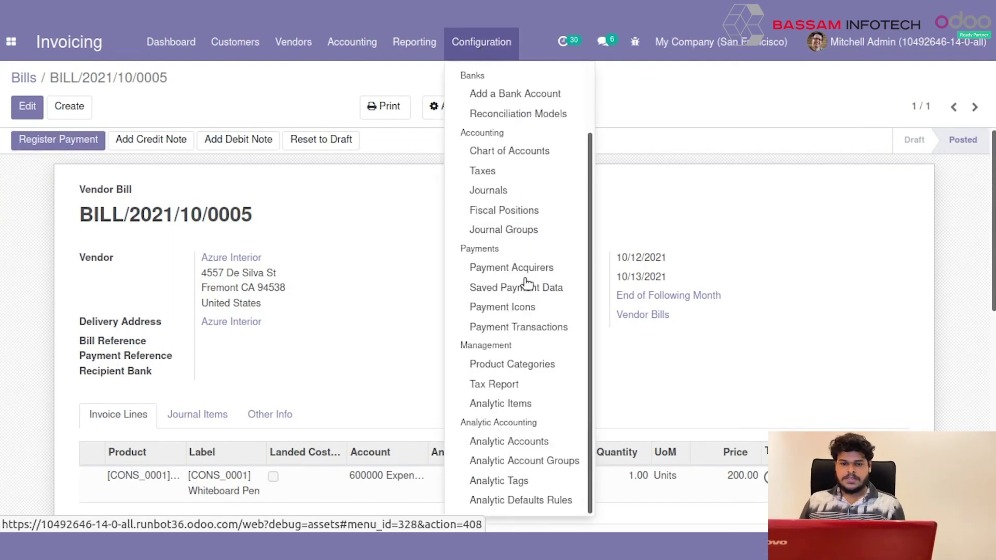
click(509, 402)
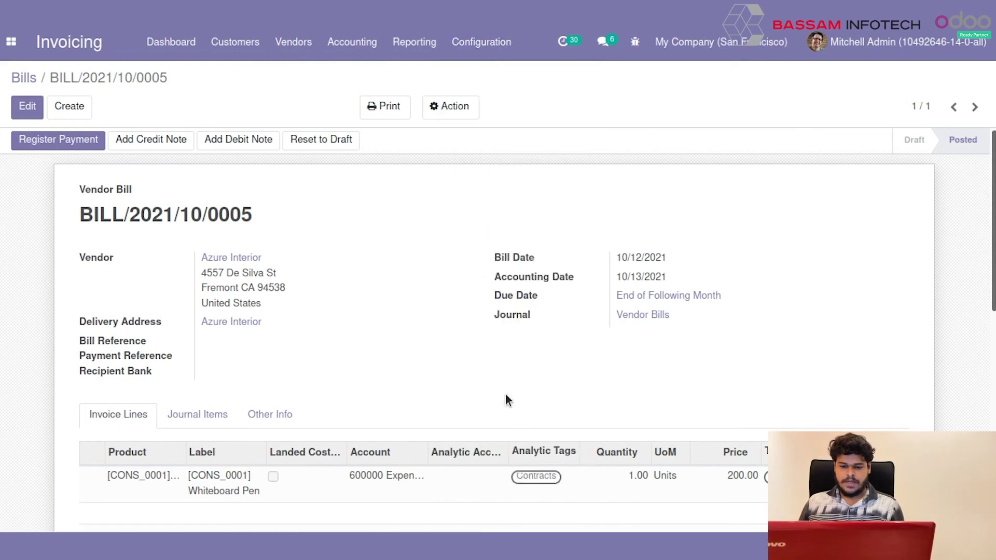